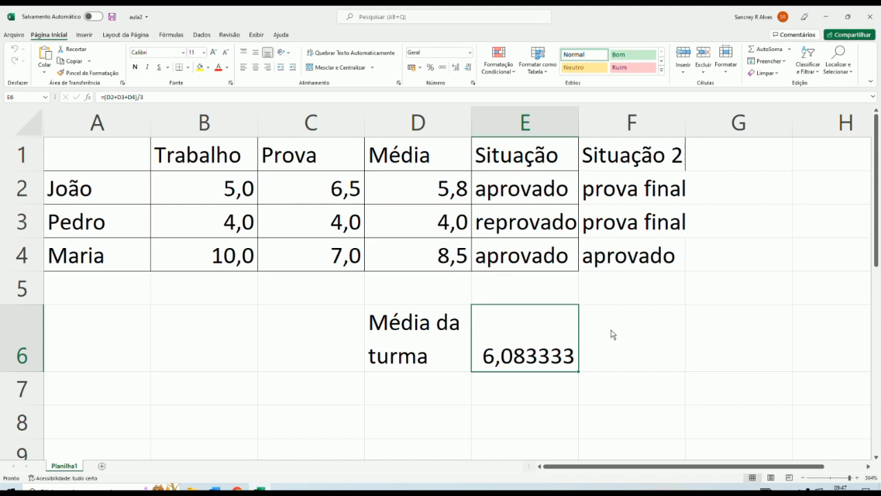
Step: Examine the formulas behind the Média and Situação values in D2, E2, D3 and E3
click(452, 195)
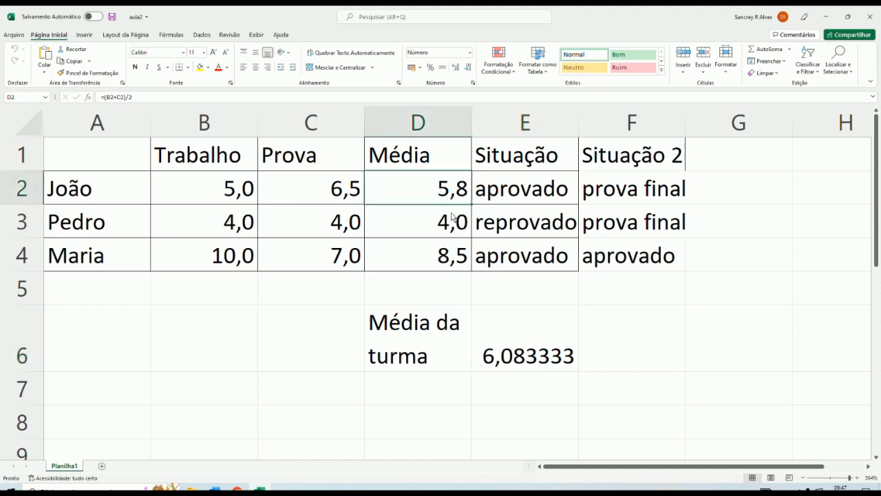
click(516, 201)
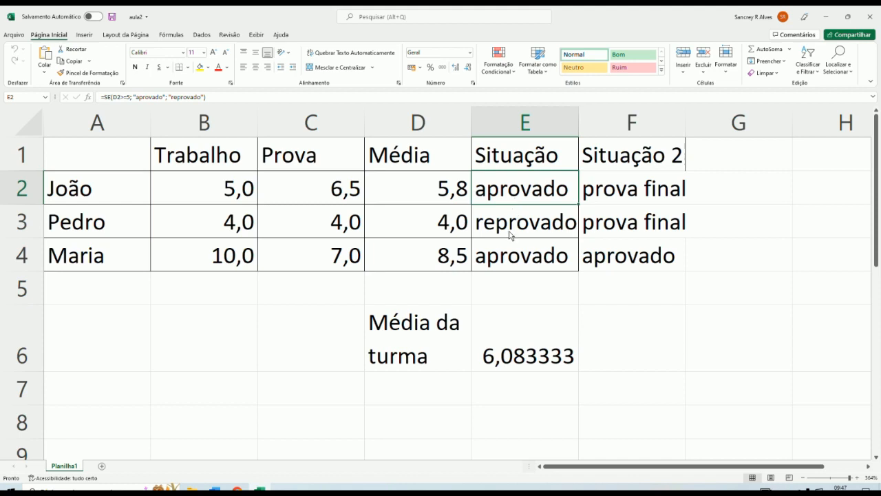
click(442, 233)
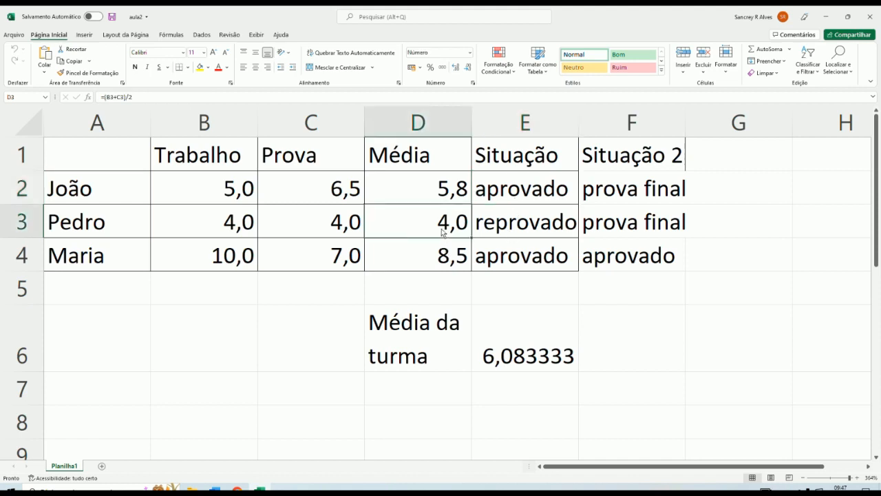
click(505, 235)
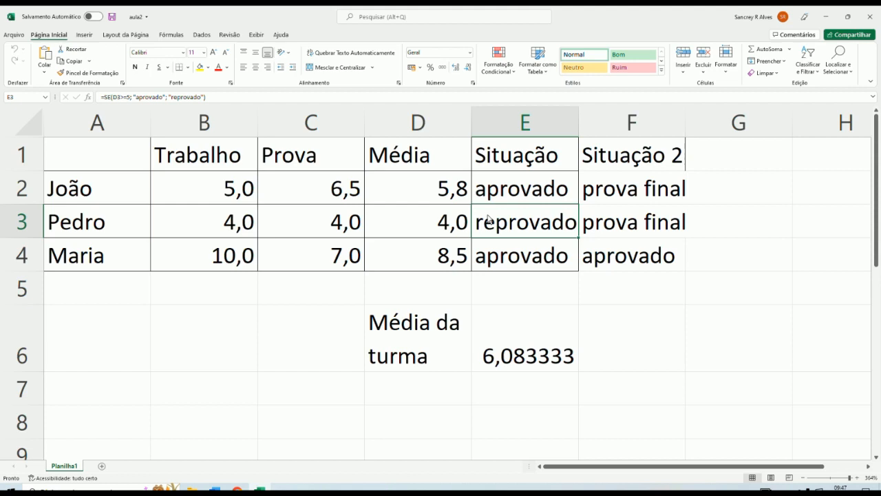
Step: Create a new conditional formatting rule on E2 for cells whose value is equal to APROVADO
click(502, 198)
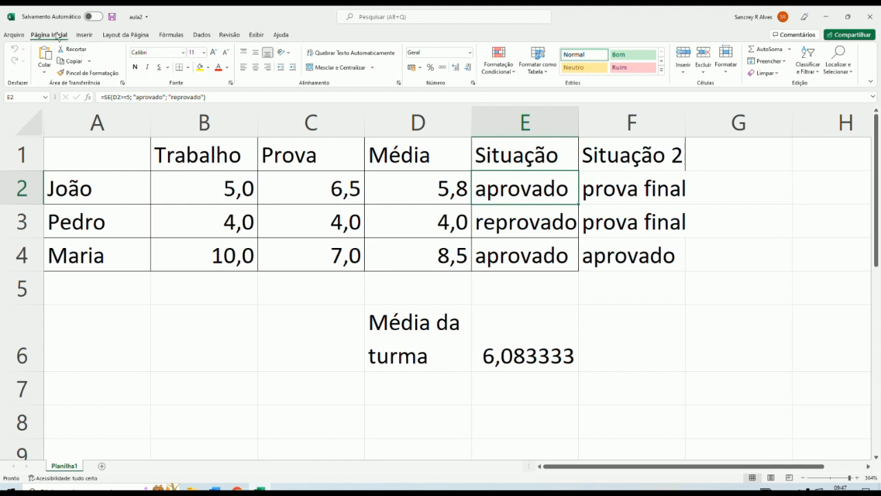
click(515, 74)
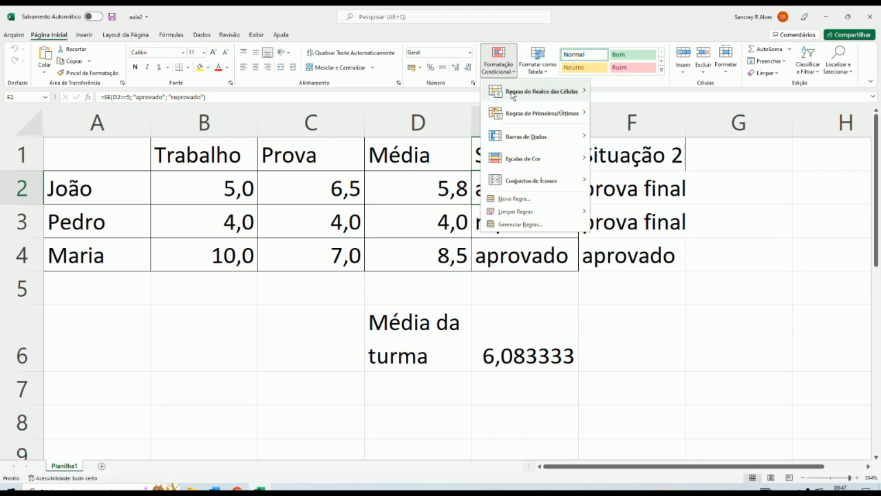
click(515, 200)
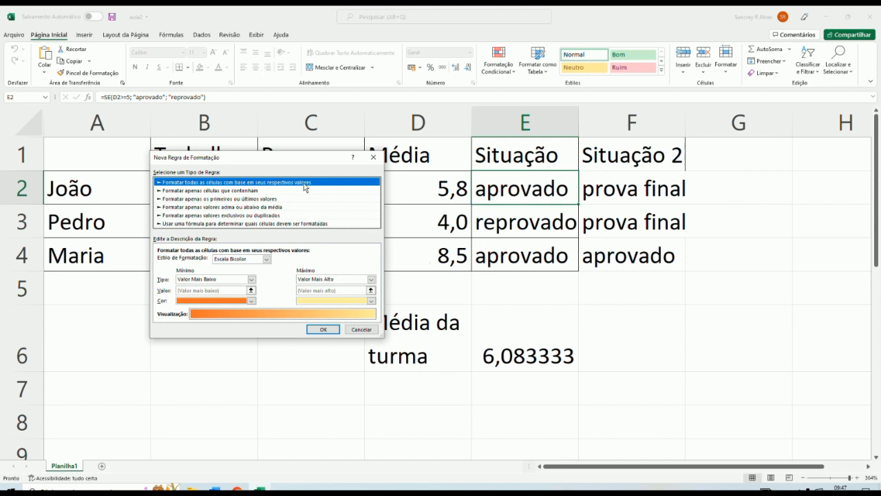
click(242, 190)
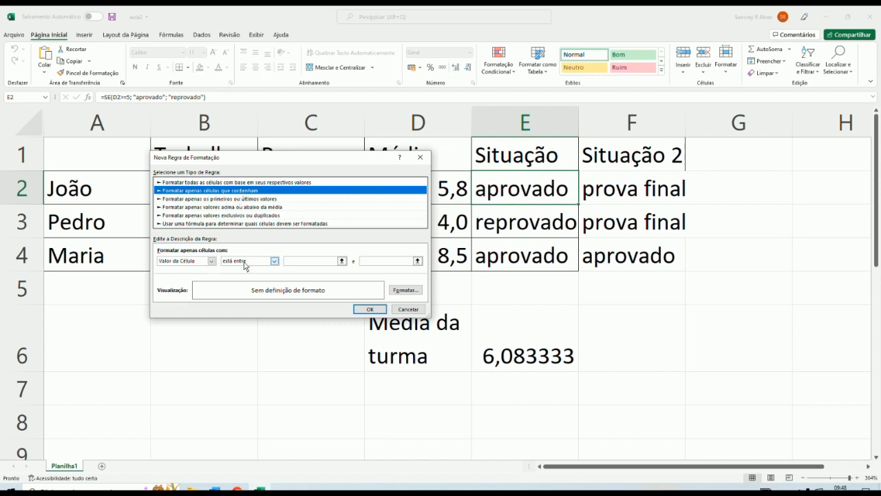
click(245, 261)
click(244, 281)
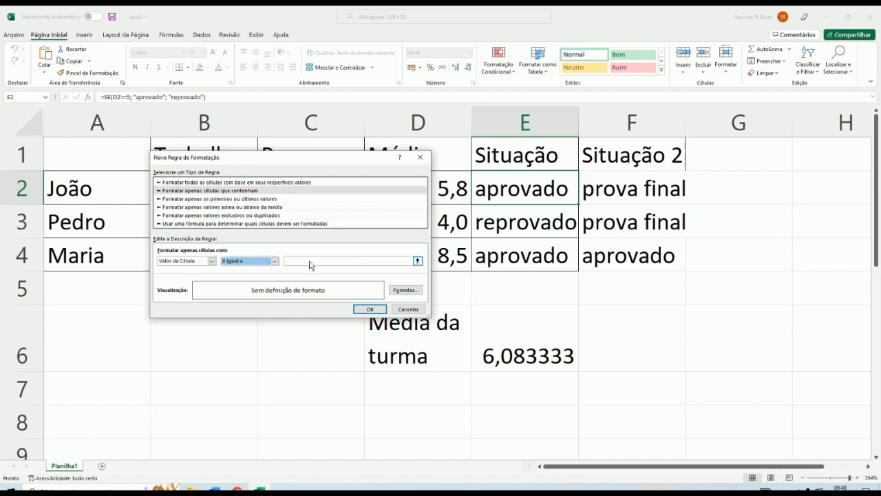
click(310, 262)
text(APROVADO)
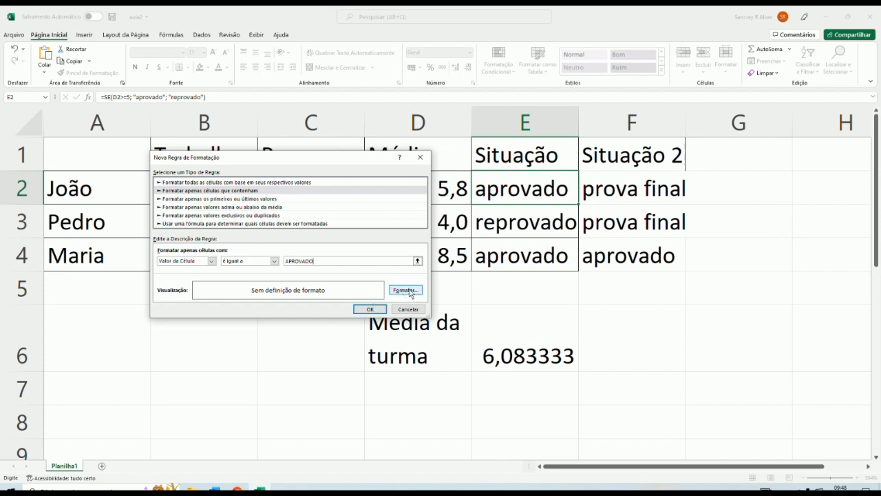
Step: Give the APROVADO rule a light blue fill, apply it, and fill E2 down through E4
click(412, 292)
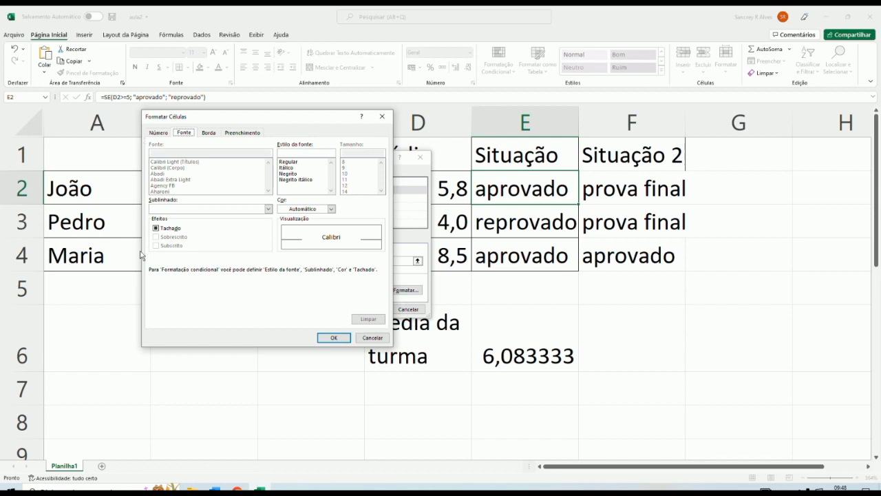
click(244, 133)
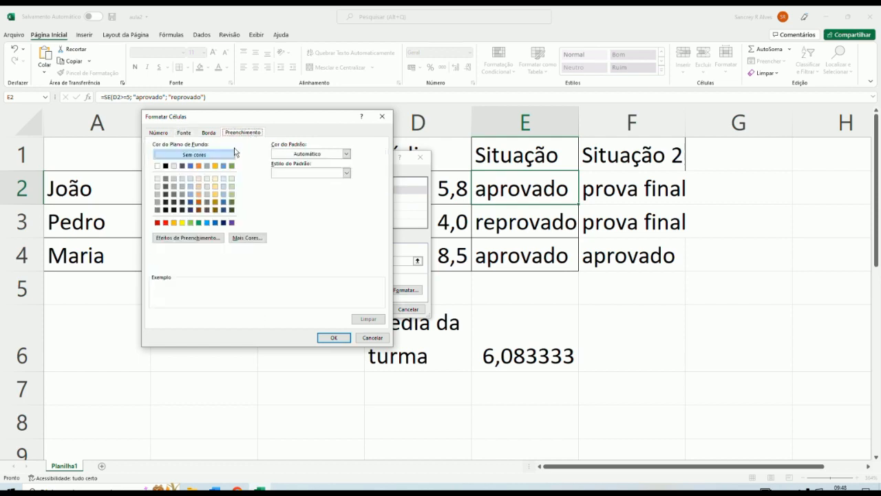
click(207, 222)
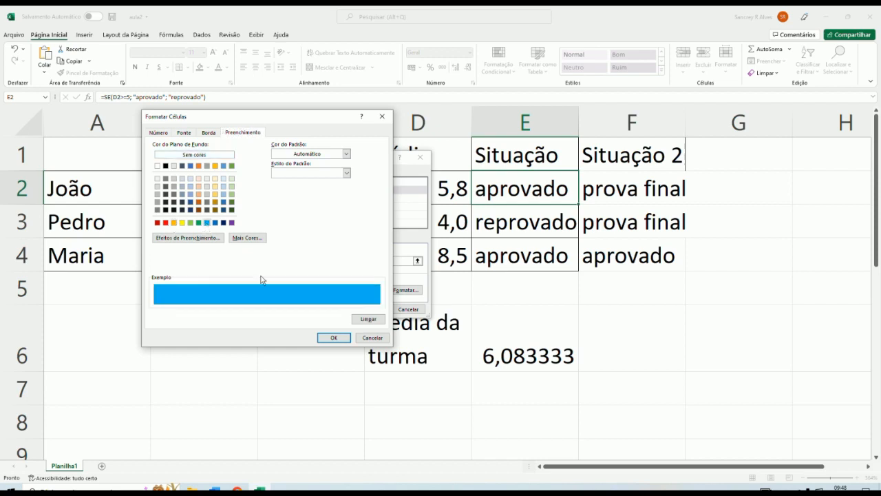
click(333, 338)
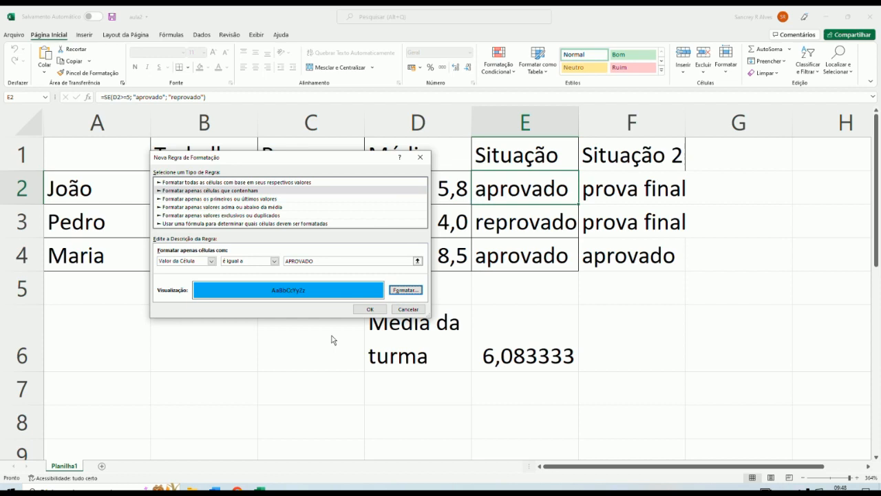
click(367, 309)
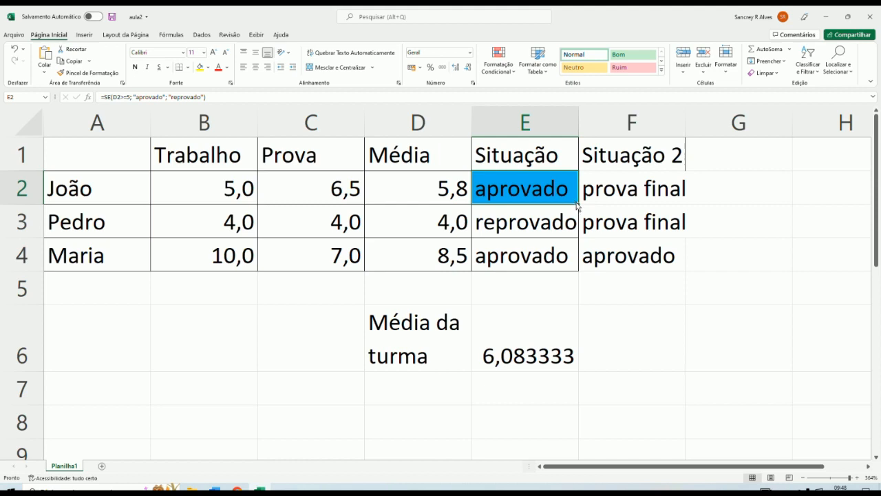
drag(577, 205, 573, 268)
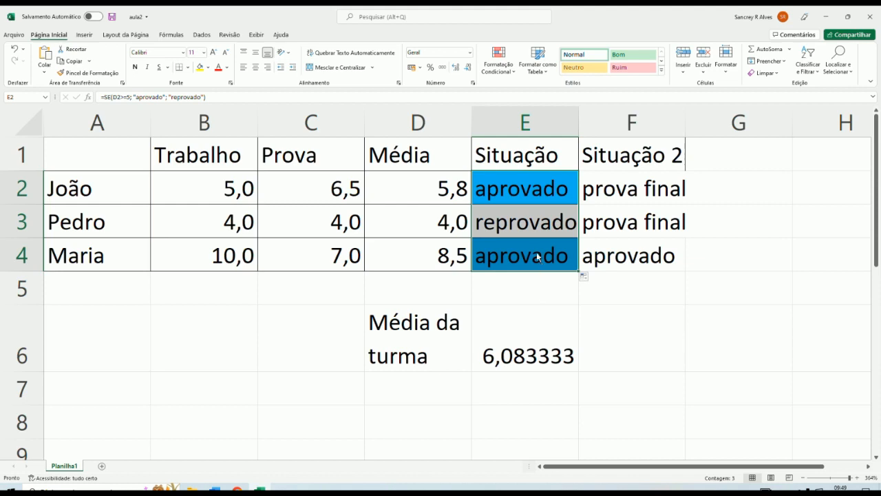
Step: Create a second conditional formatting rule on E2 for cells whose value is equal to REPROVADO
click(526, 192)
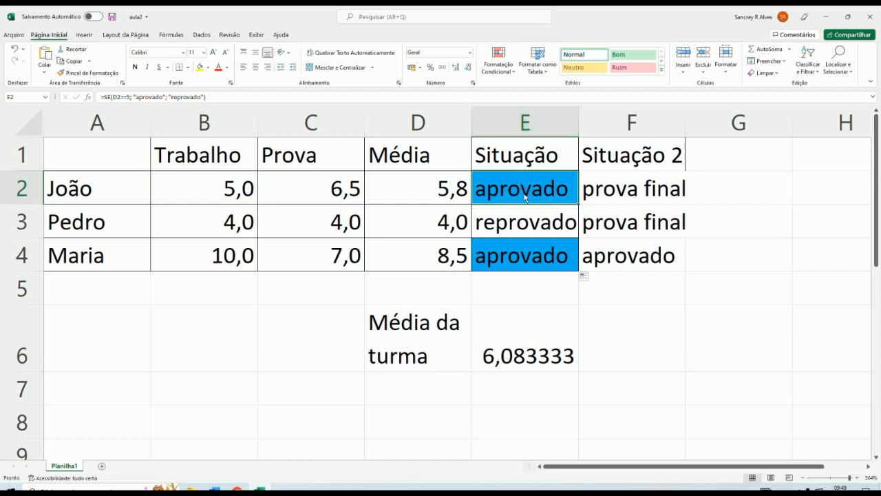
click(515, 73)
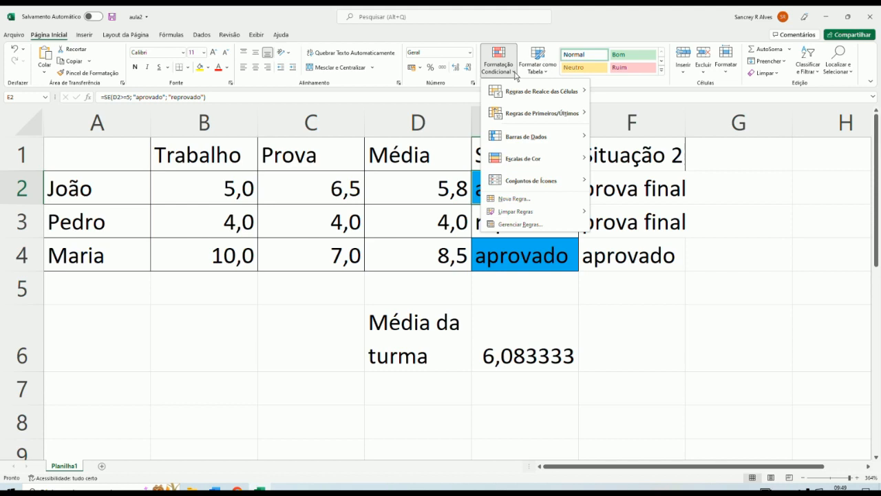
click(514, 203)
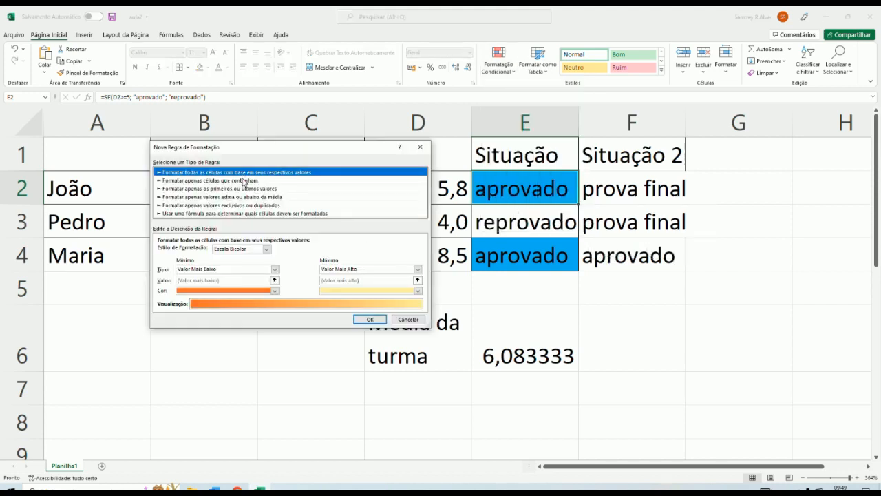
click(248, 181)
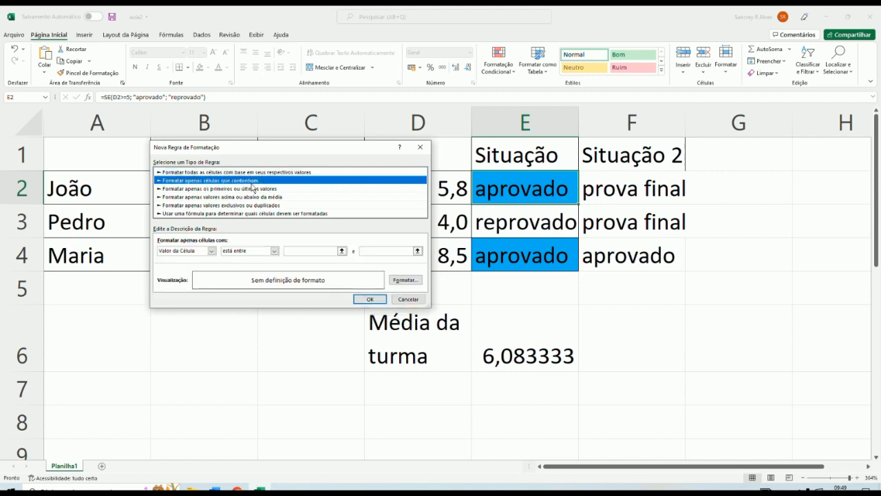
click(274, 252)
click(271, 273)
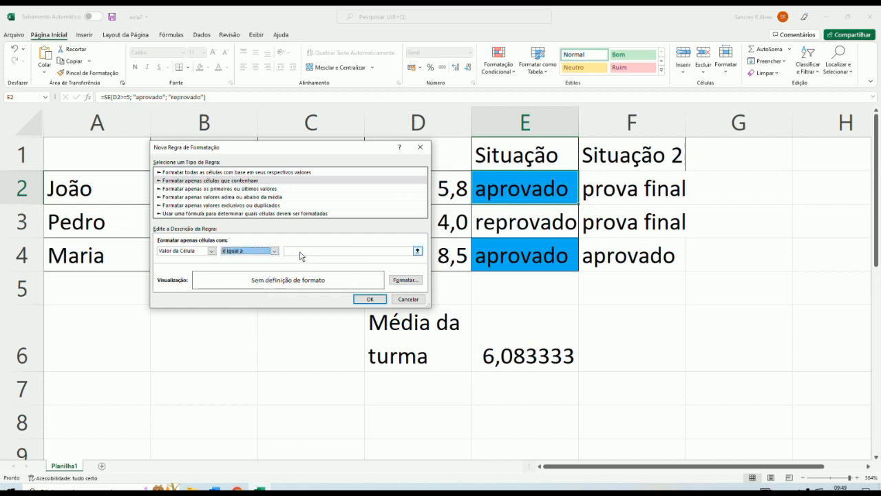
click(300, 254)
text(REPROVADO)
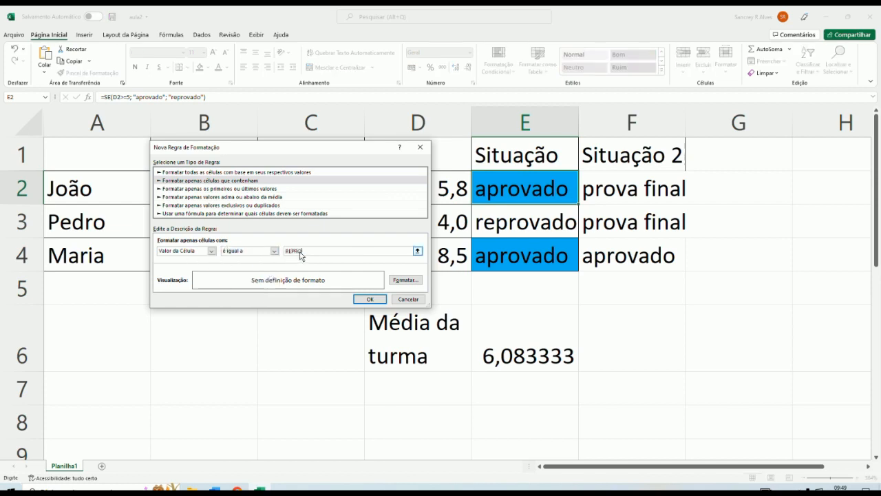
Step: Give the REPROVADO rule a bright red fill and apply it to E2
click(406, 279)
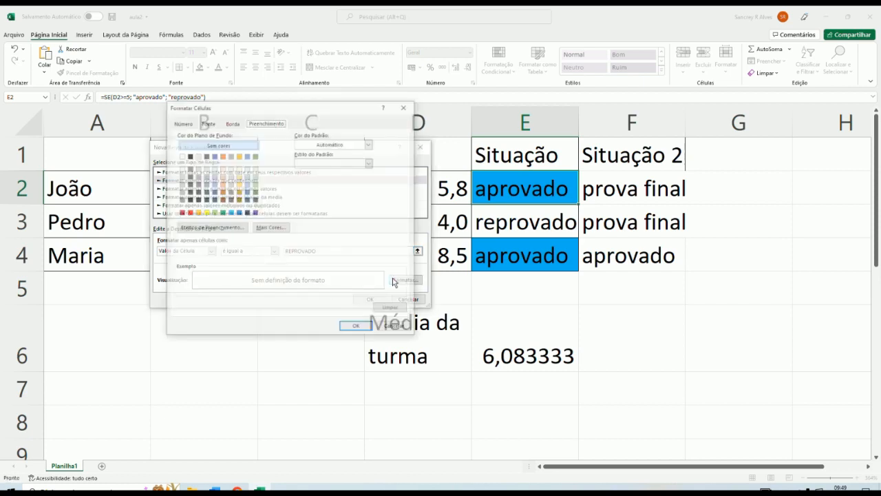
click(189, 213)
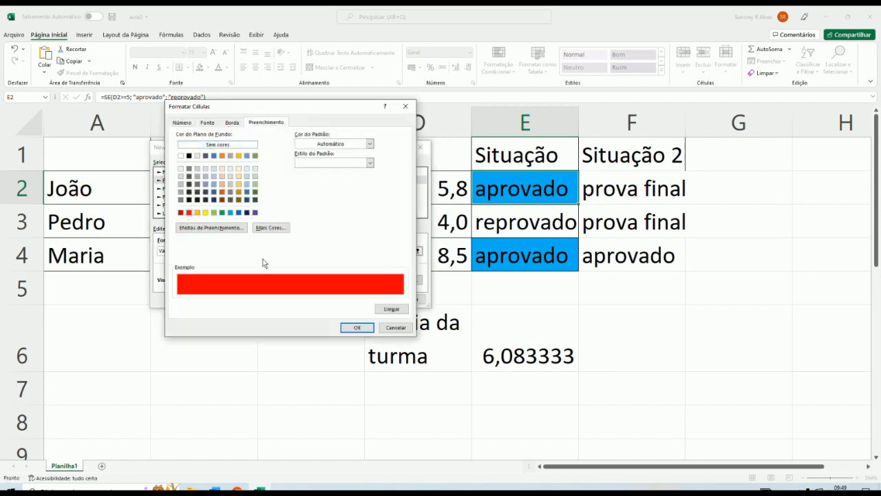
click(349, 327)
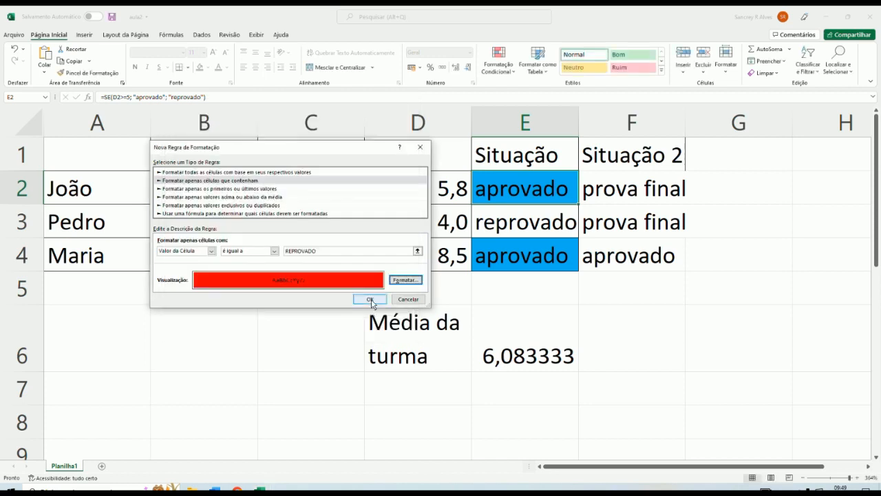
click(369, 299)
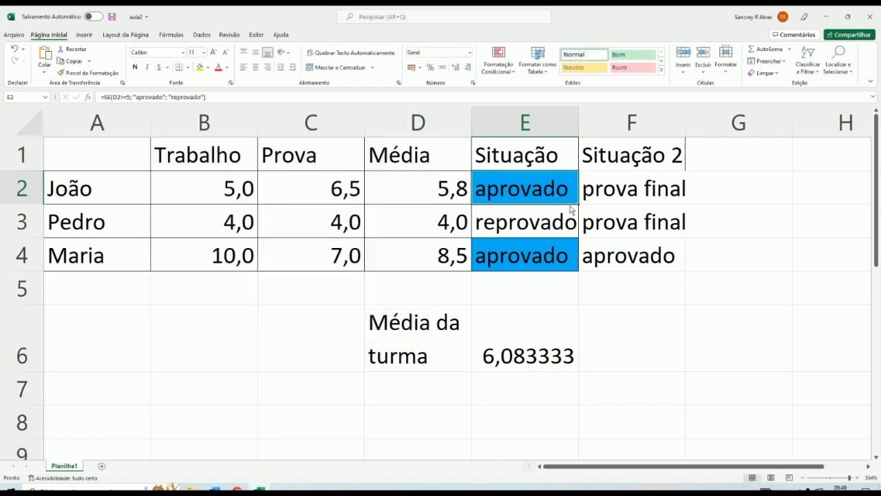
Step: Change the Trabalho grade in B2 to 1 to test the red formatting rule
click(255, 194)
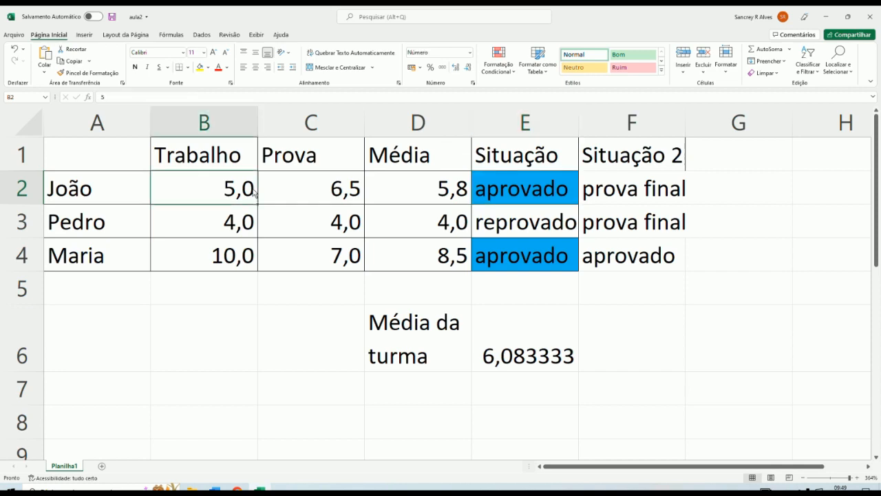
text(1)
key(Return)
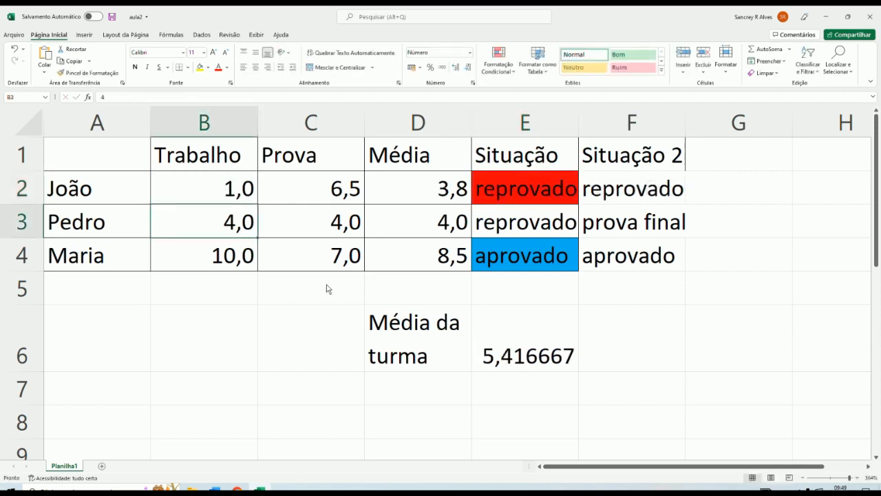
Step: Fill E2 down through E4 so the other Situação cells receive both formatting rules
click(240, 194)
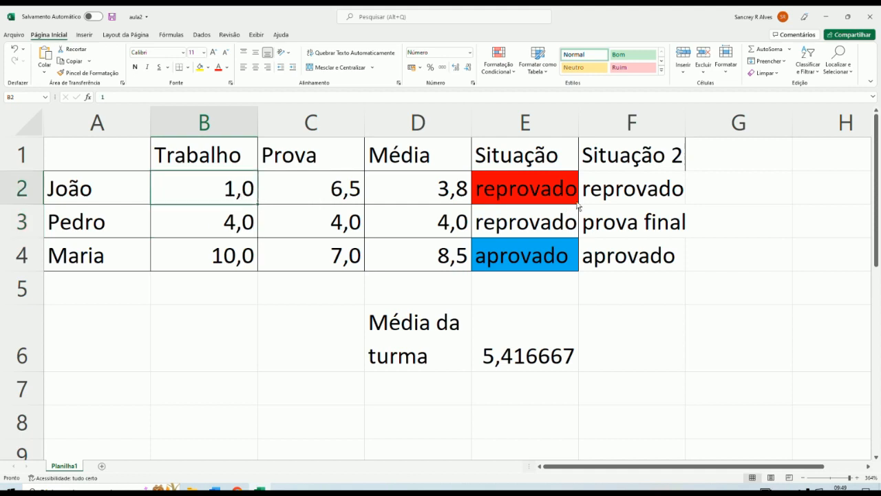
click(559, 188)
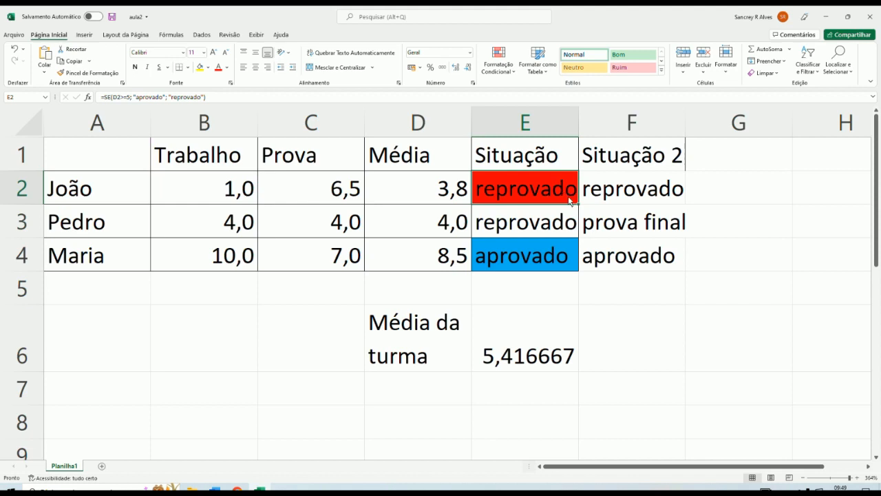
drag(578, 205, 572, 296)
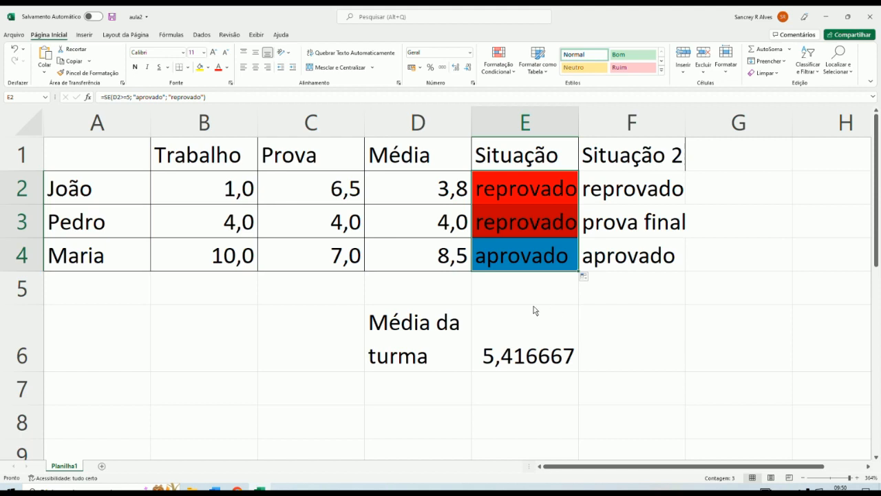
Step: Set the Trabalho grade in B2 to 7
click(219, 182)
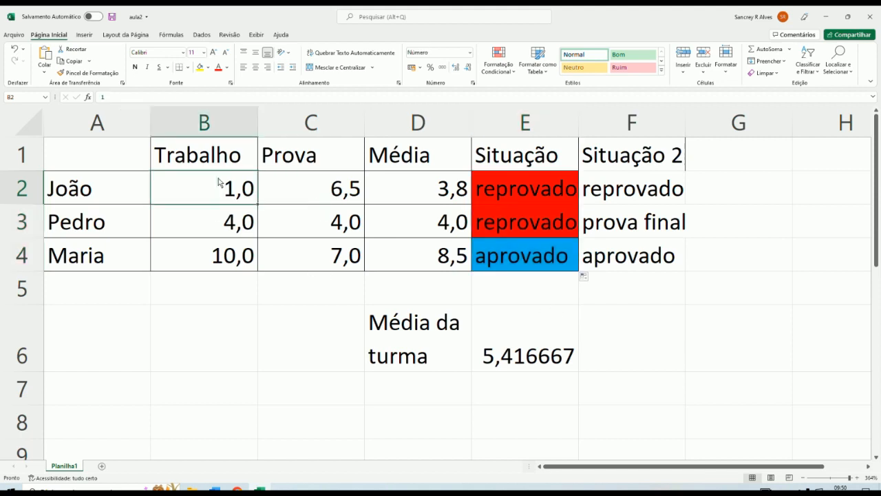
text(7)
key(Return)
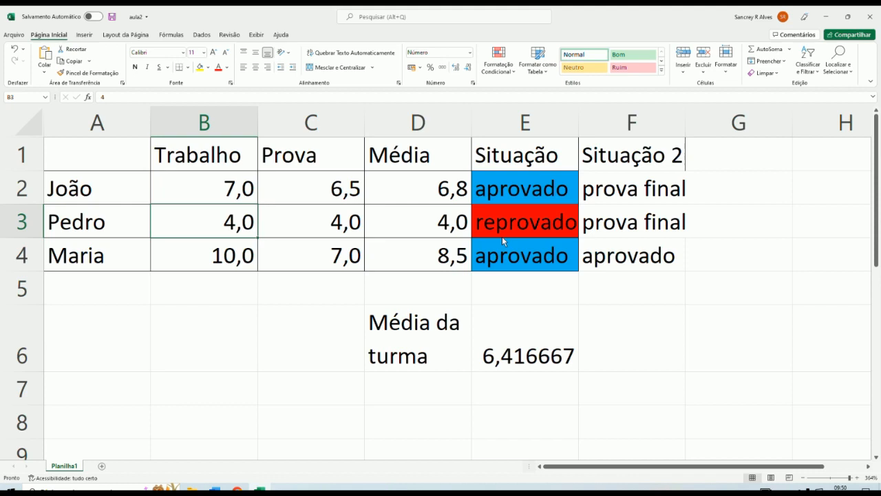
scroll(492, 276, down, 1)
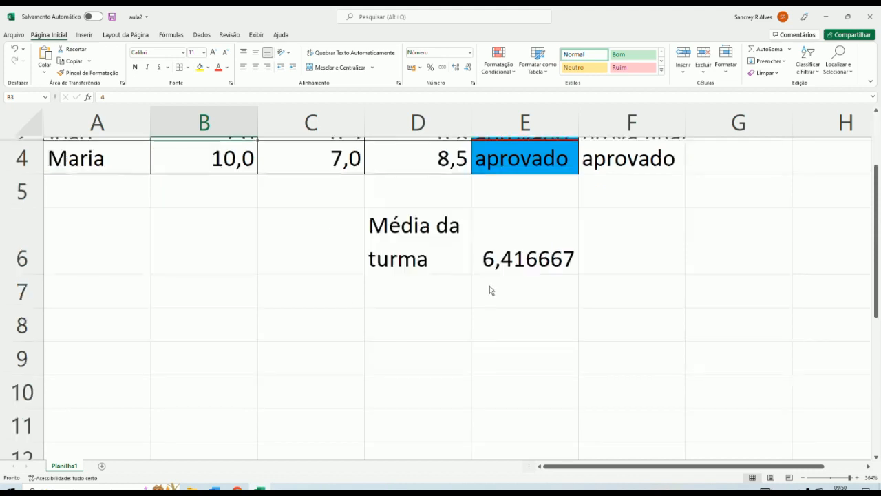
scroll(475, 296, up, 1)
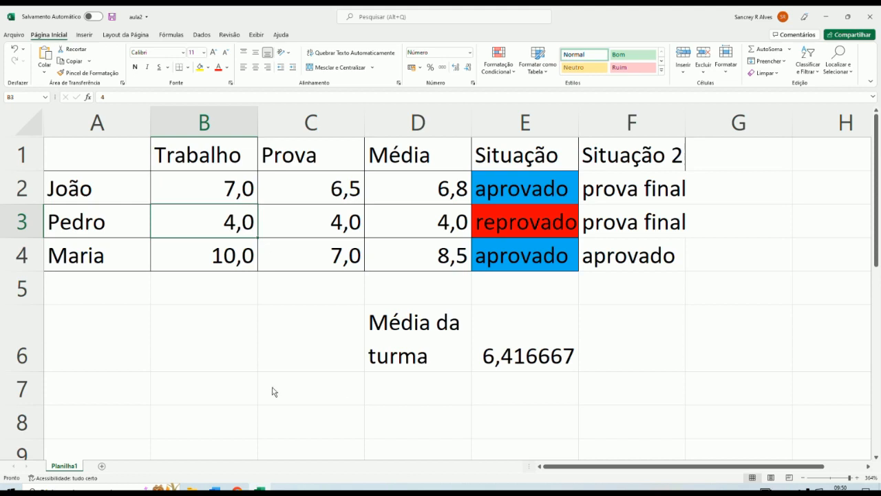
Step: Enter the label "Soma AP" in cell C7
click(309, 394)
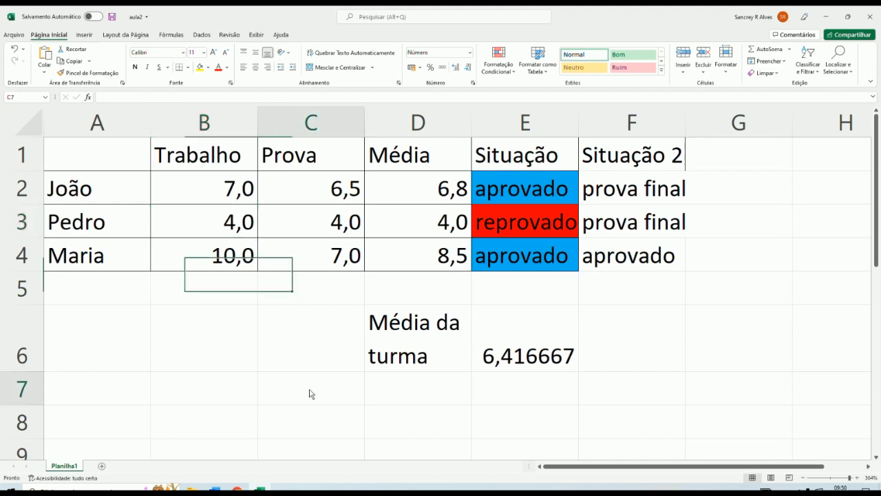
text(sOMA )
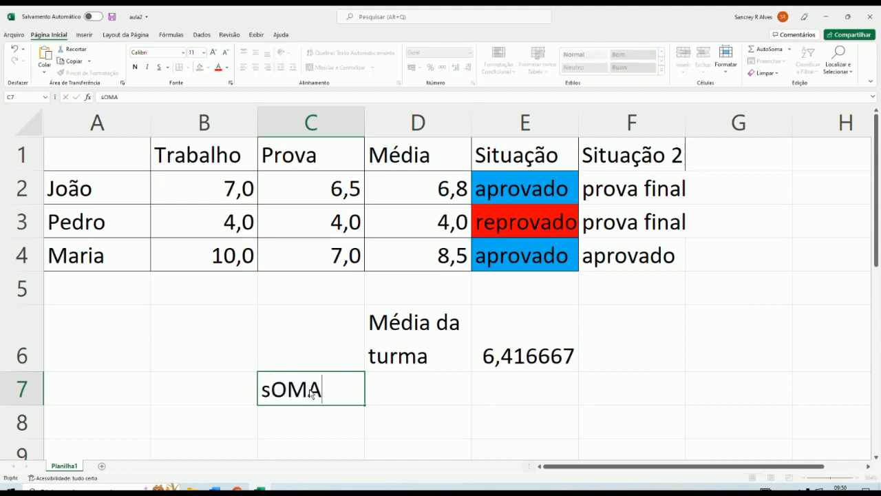
text(AP)
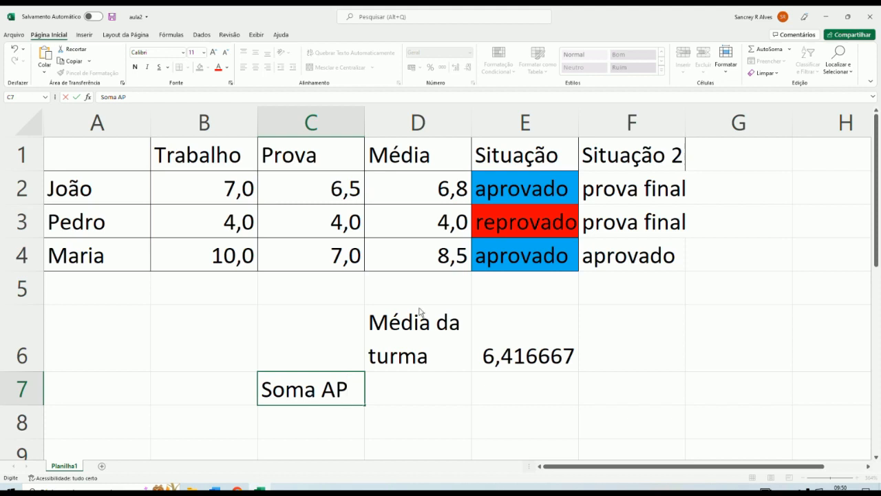
click(453, 199)
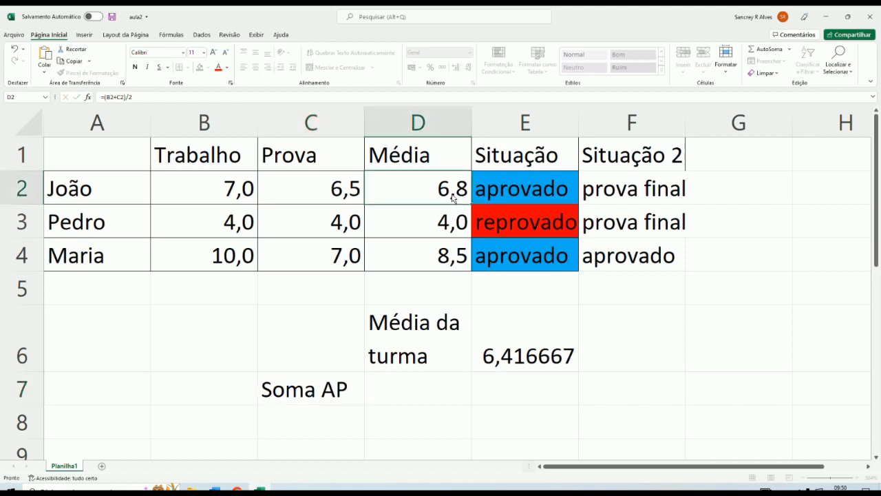
click(433, 257)
Step: Enter the formula =SOMASE(E2:E4;"aprovado";D2:D4) in D7 to sum the averages of approved students
click(414, 388)
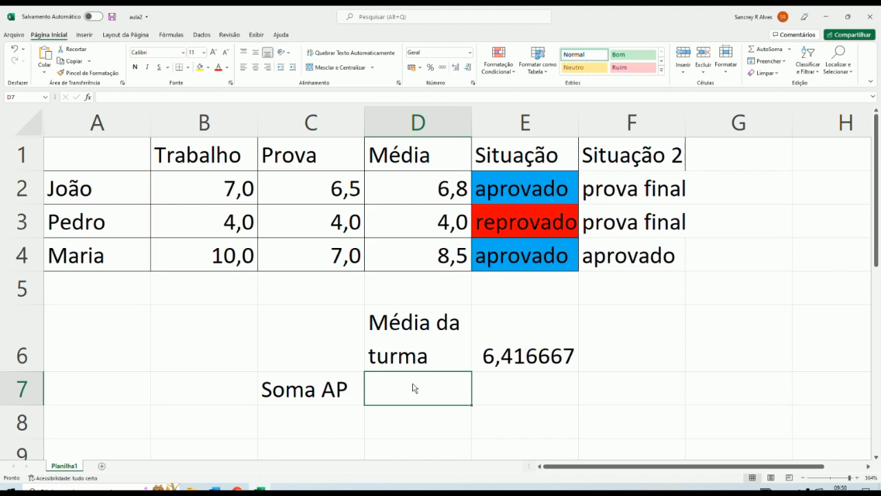
text(=soma)
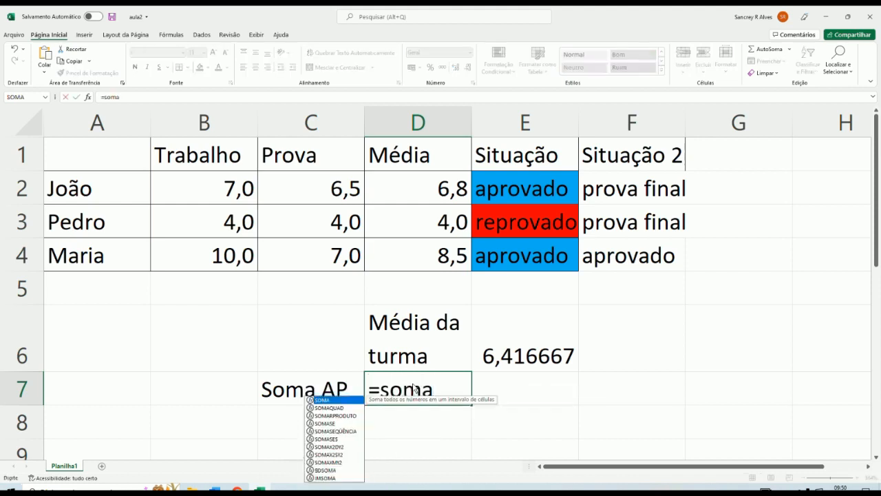
text(se)
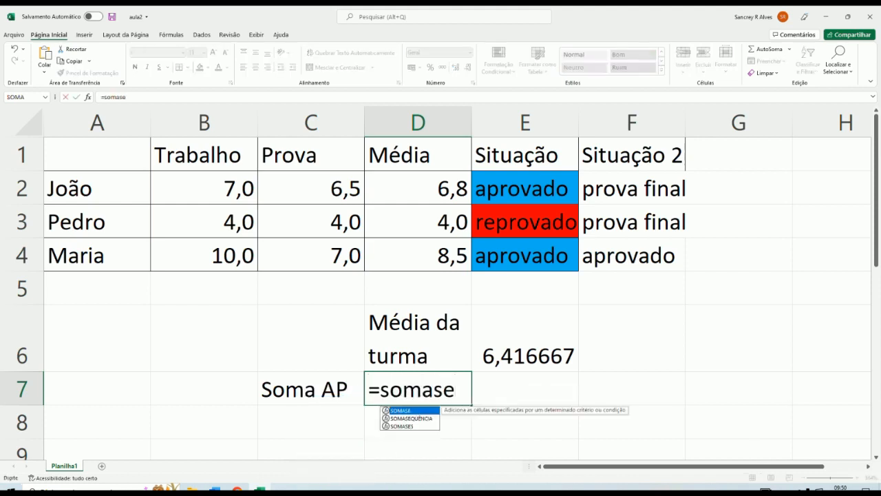
text(()
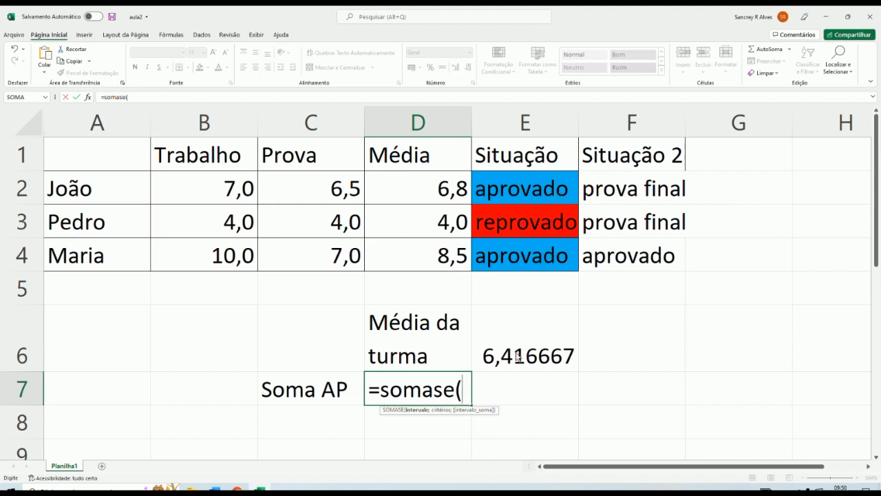
text(e2:e)
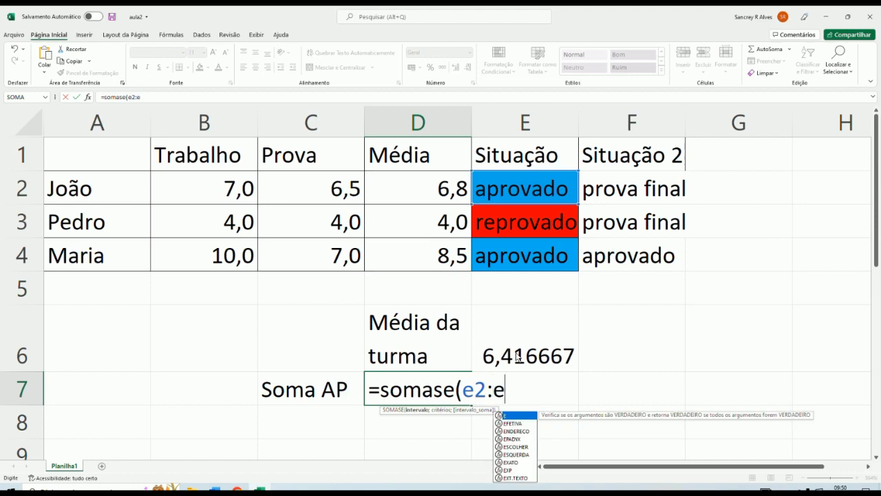
text(4;)
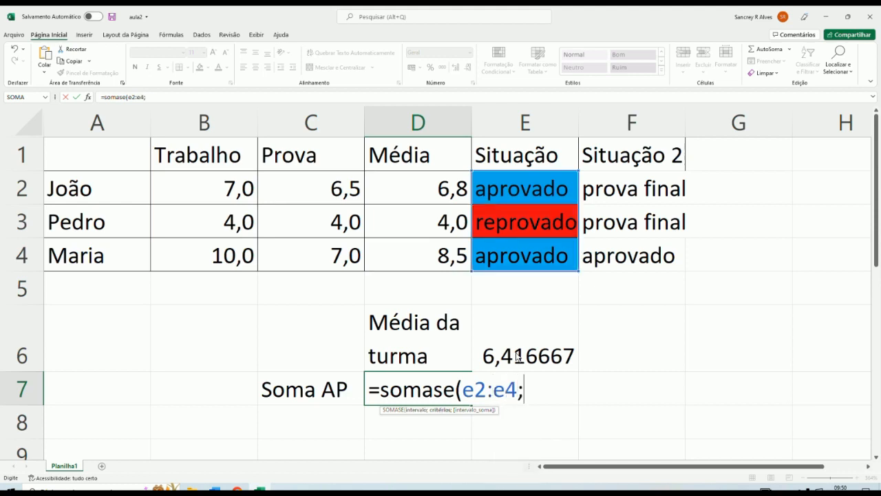
text("arpv)
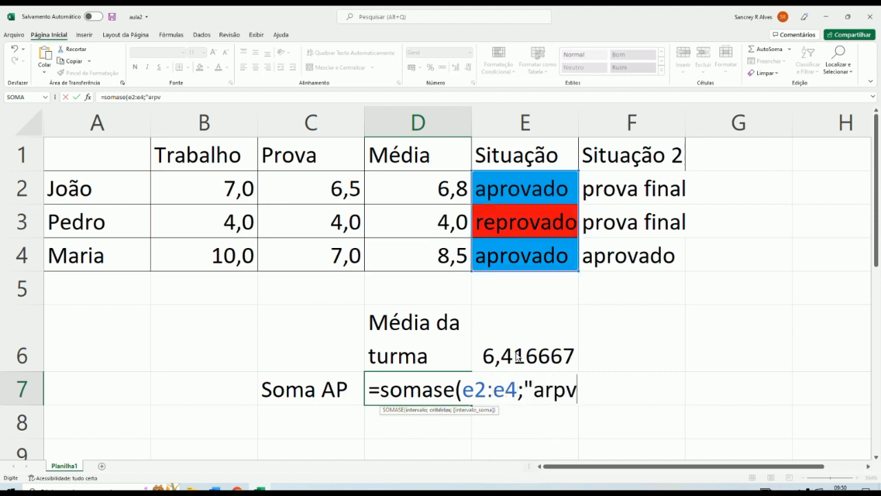
key(BackSpace)
key(BackSpace)
key(BackSpace)
text(prov)
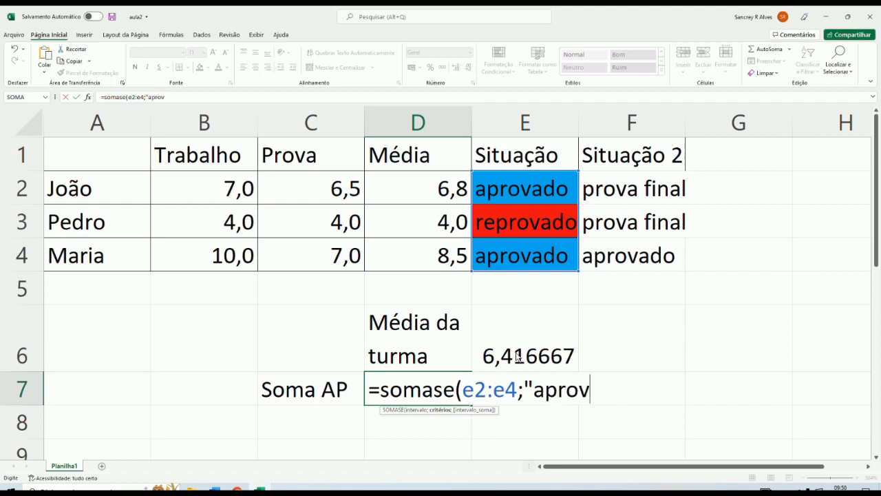
text(ado")
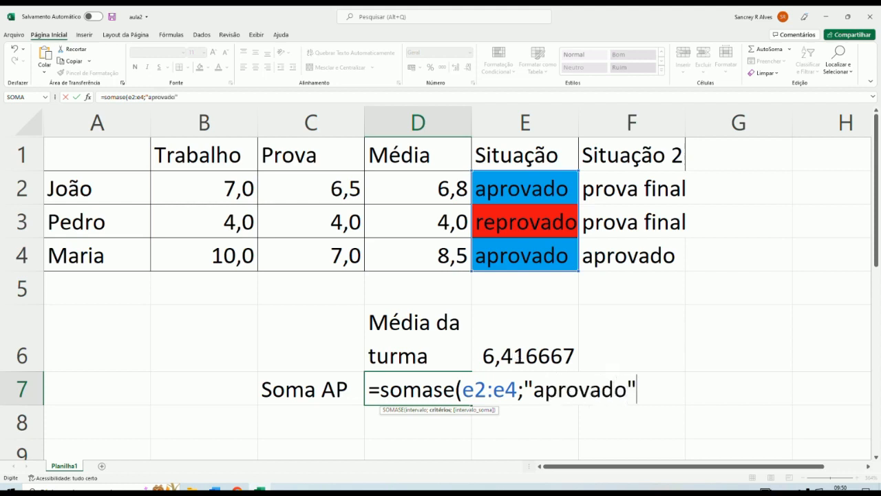
text(;)
text(d)
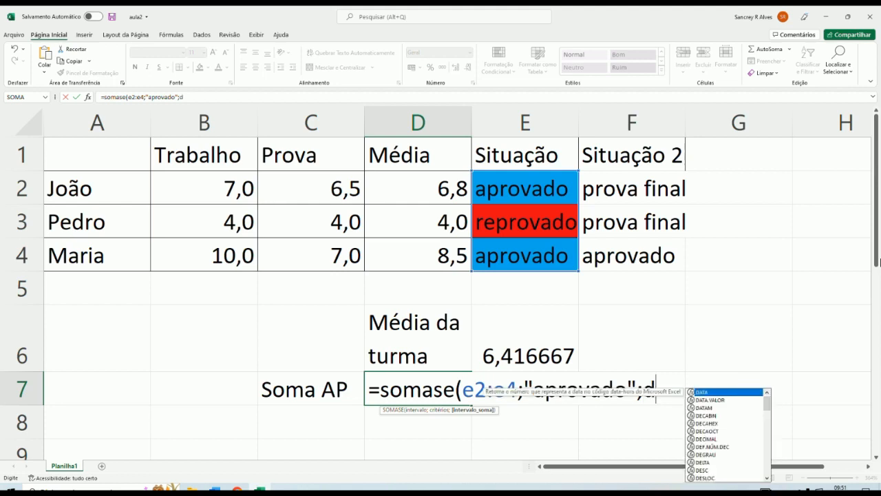
text(2:d4)
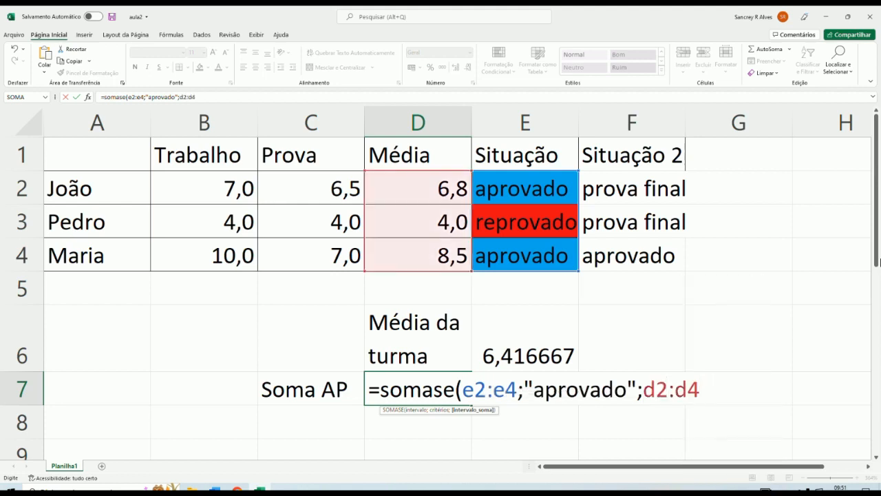
text())
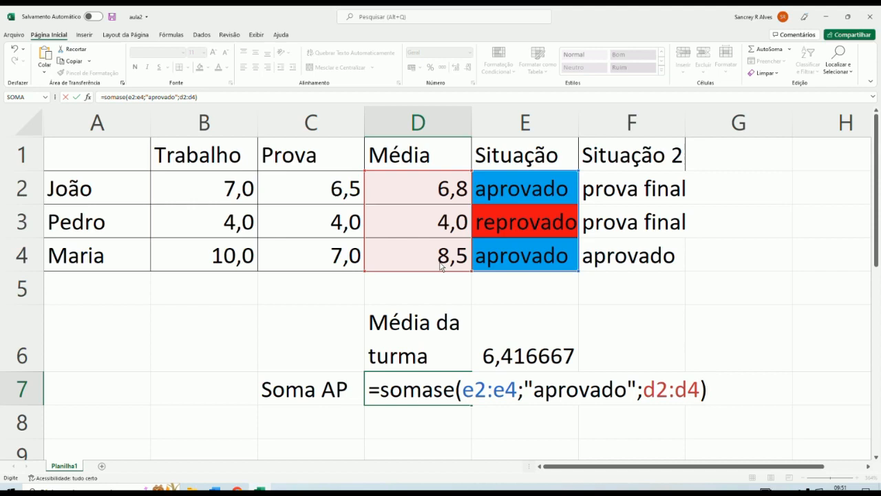
key(Return)
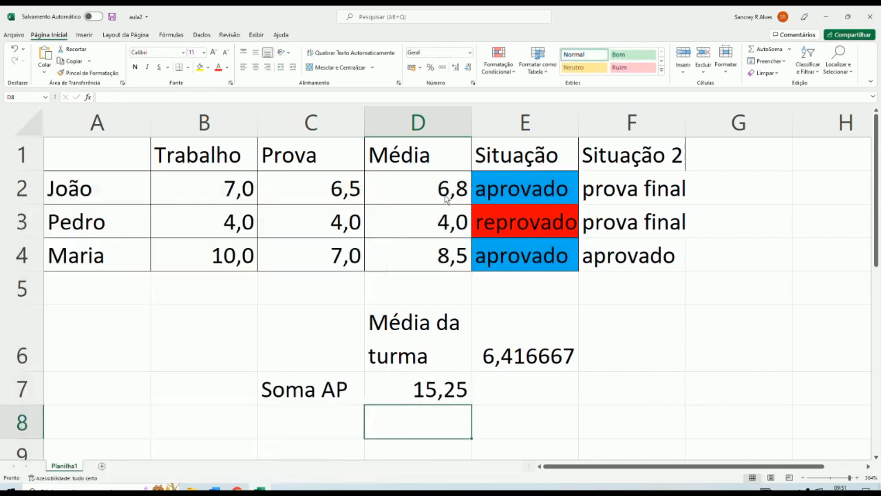
Step: Review the SOMASE formula in D7 and the Situação formula in E2 that it depends on
click(444, 392)
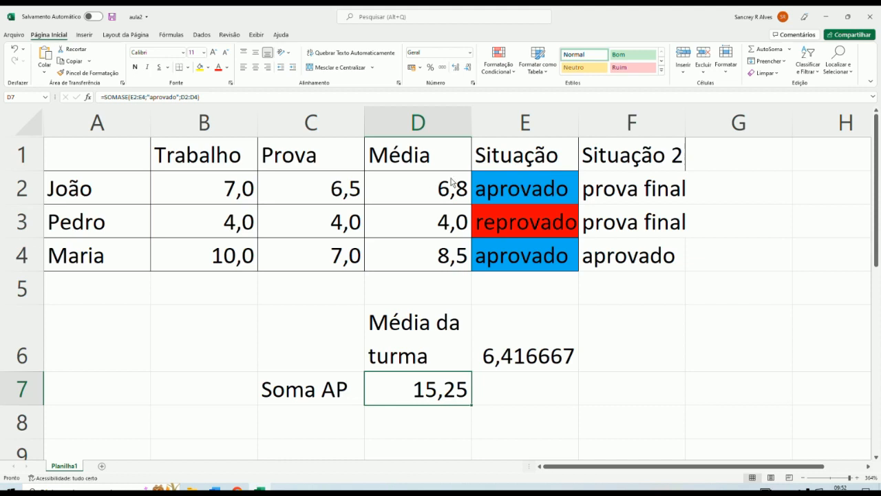
click(504, 186)
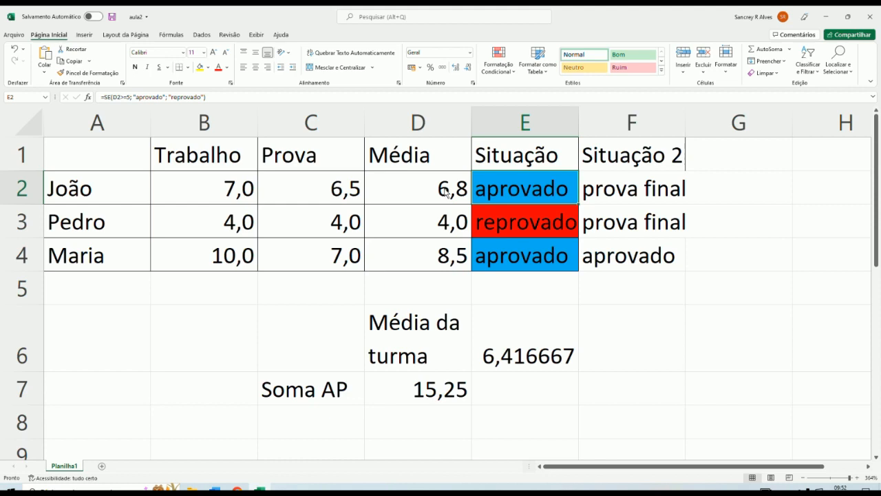
click(448, 393)
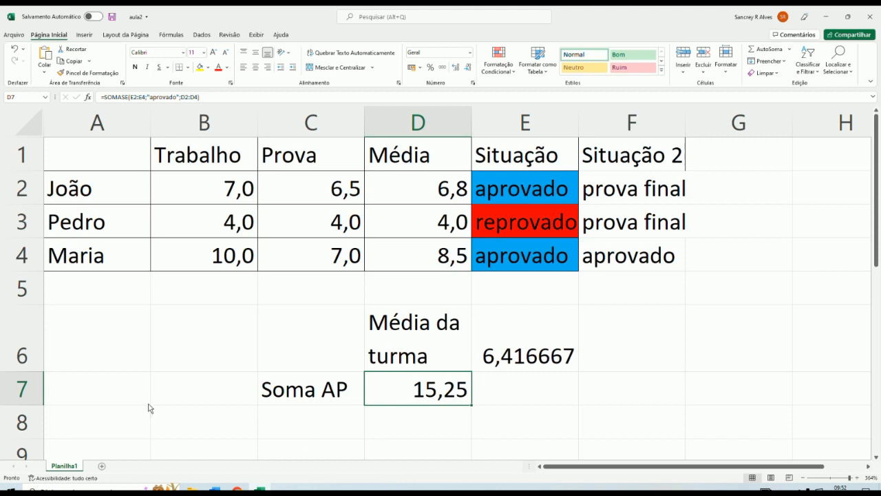
Step: Open a blank Notepad document with the Windows run command notepad
key(super+r)
text(notep)
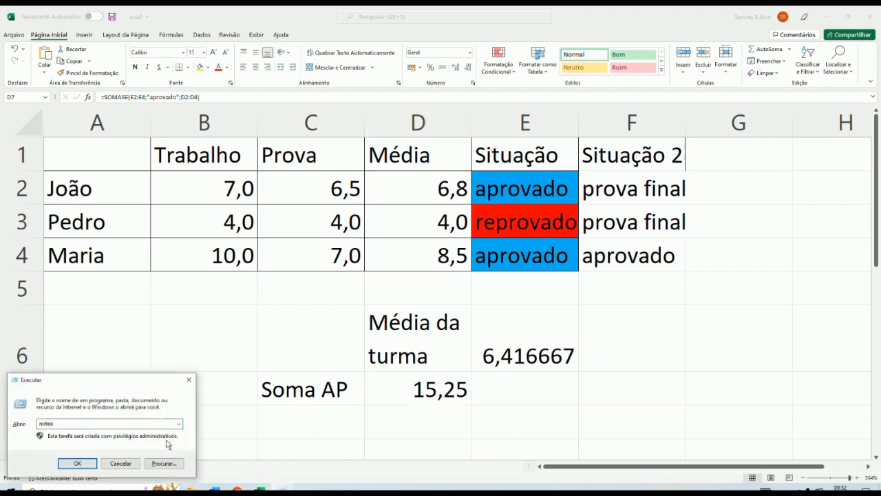
key(BackSpace)
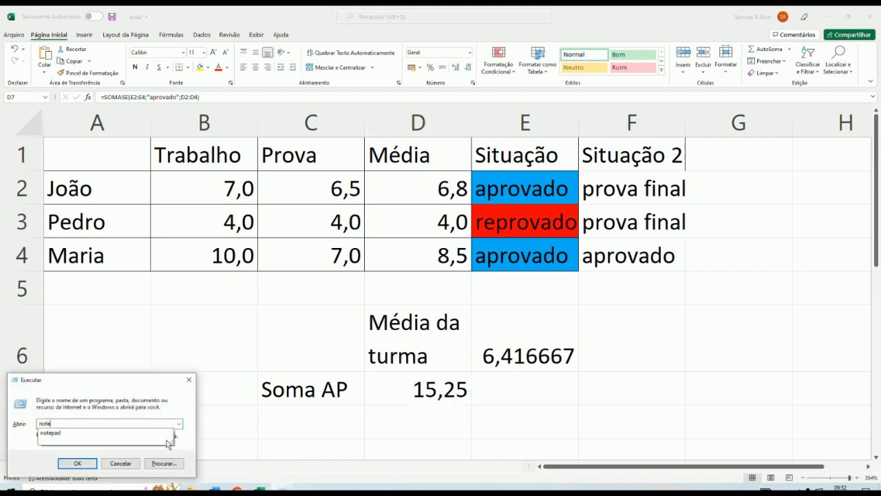
text(pad)
key(Return)
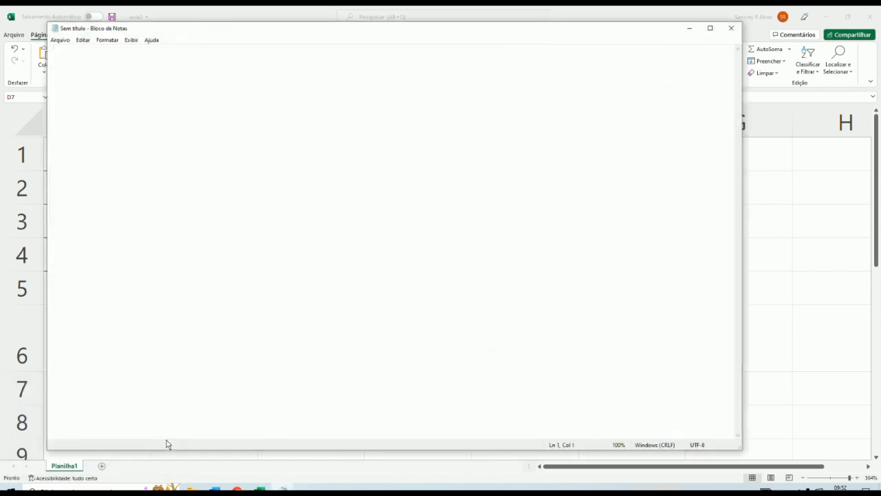
Step: Write the two-interval example soma(d2:d4;d7:d8) on the first line of the Notepad document
text(soma)
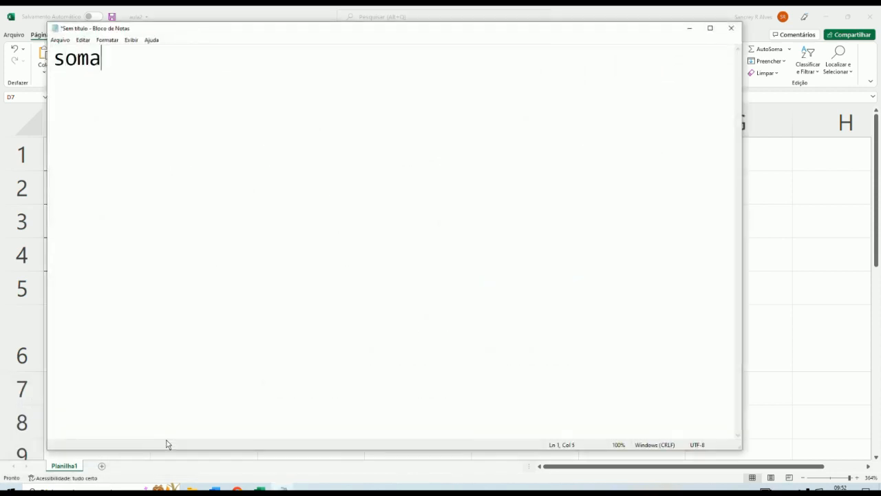
text((d2:d4;)
key(BackSpace)
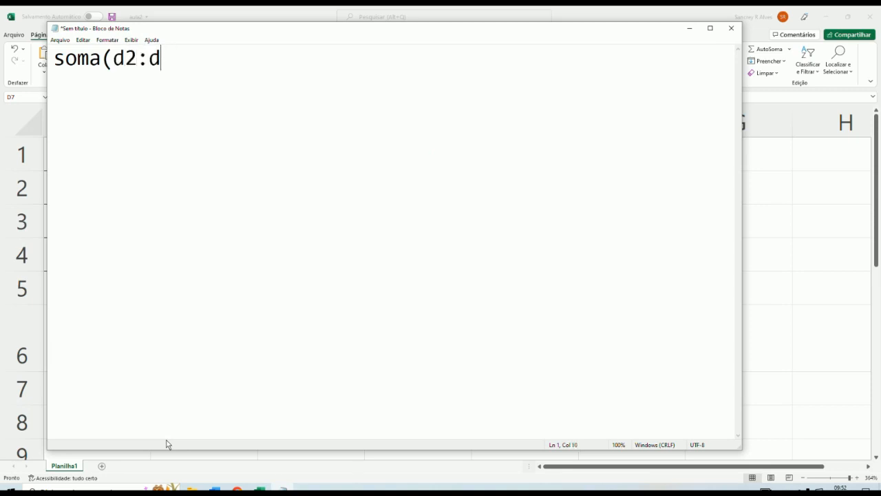
text(4;d7)
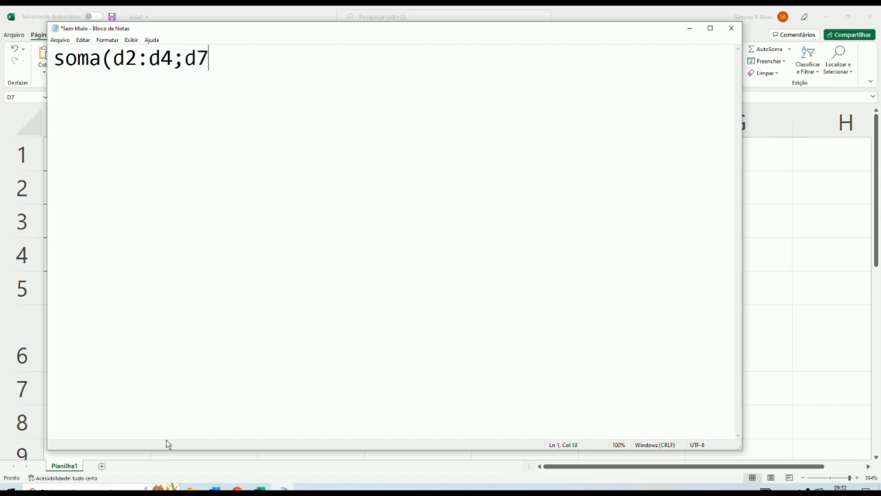
text(:d8))
click(116, 58)
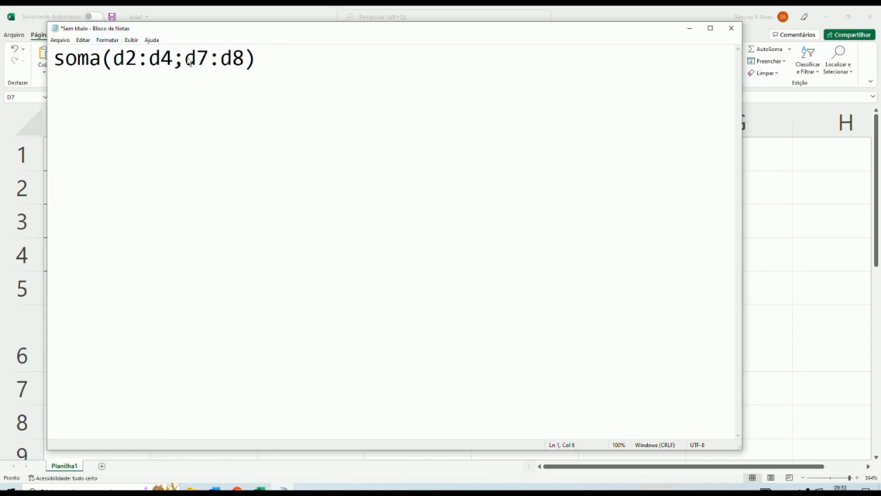
Step: Switch to Excel and highlight D7:D8 together with D2:D4 to illustrate the two sum intervals
key(alt+Tab)
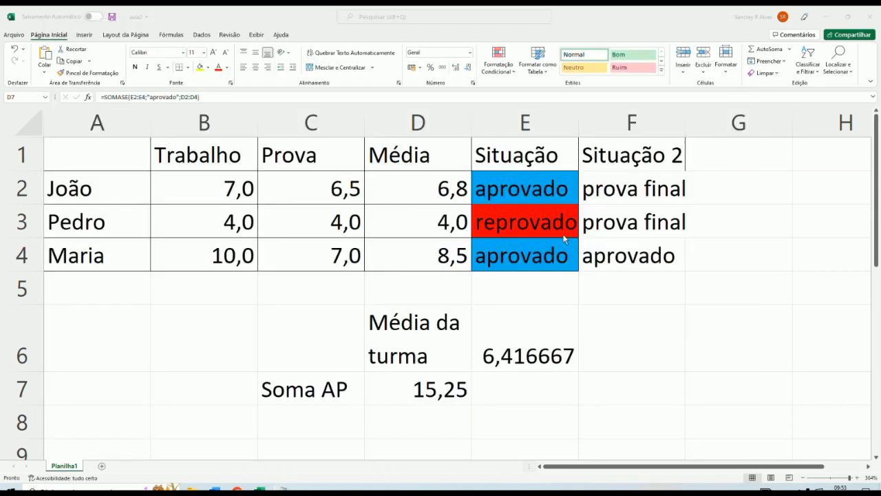
click(424, 184)
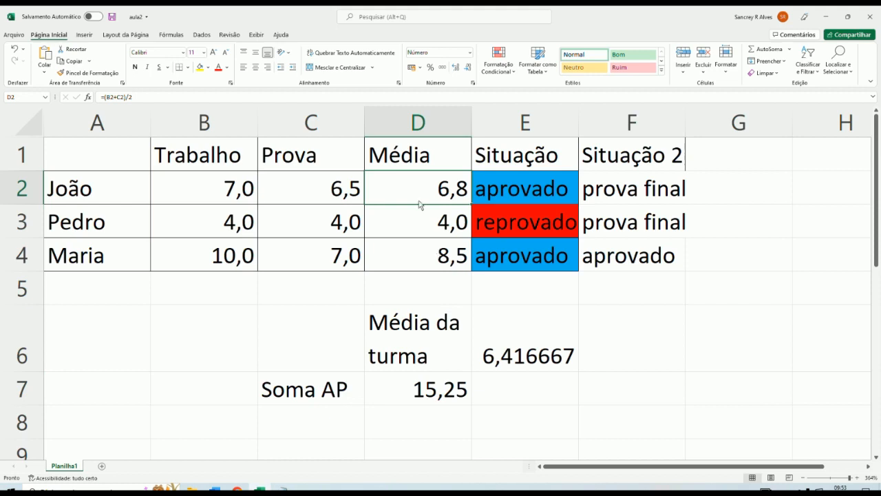
drag(420, 200, 421, 262)
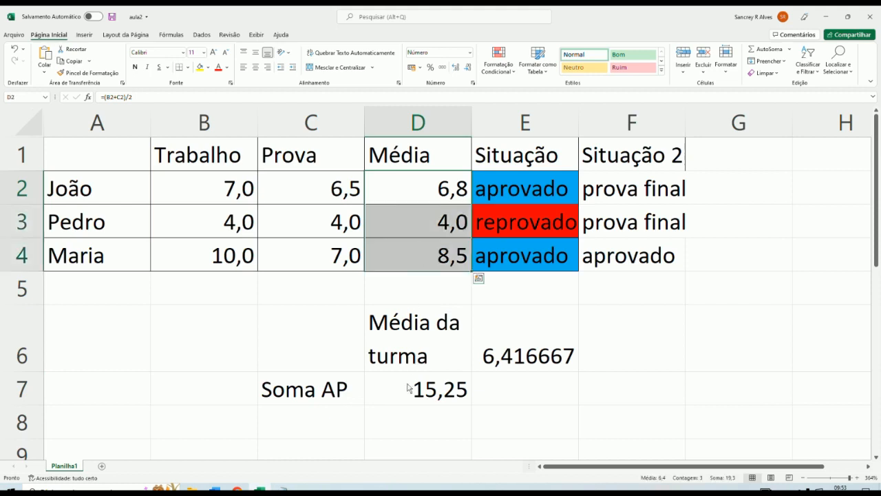
drag(409, 388, 415, 430)
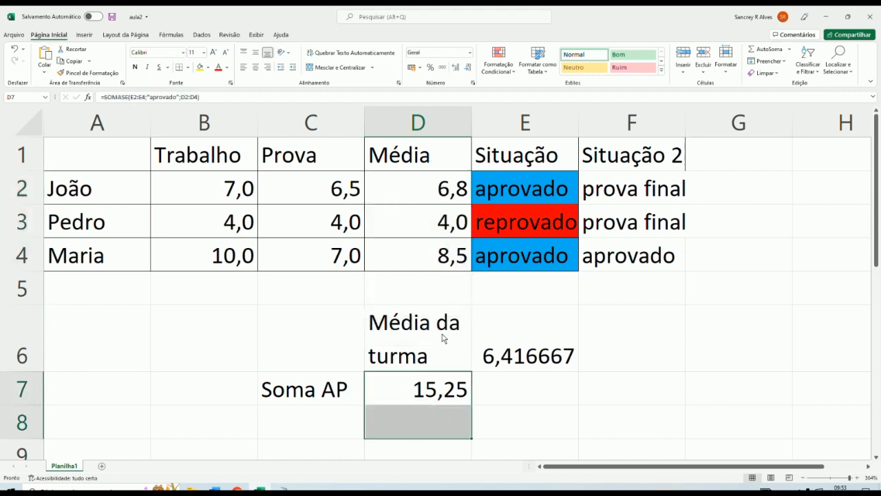
ctrl+drag(443, 267, 442, 196)
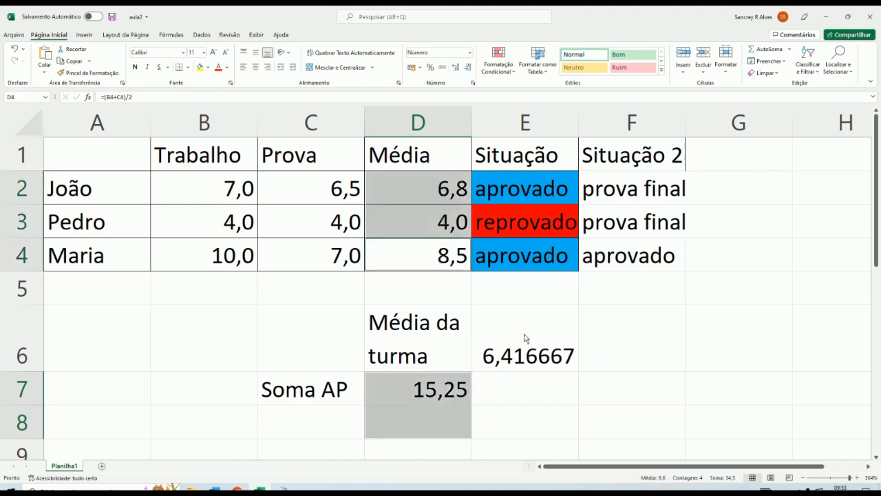
click(490, 435)
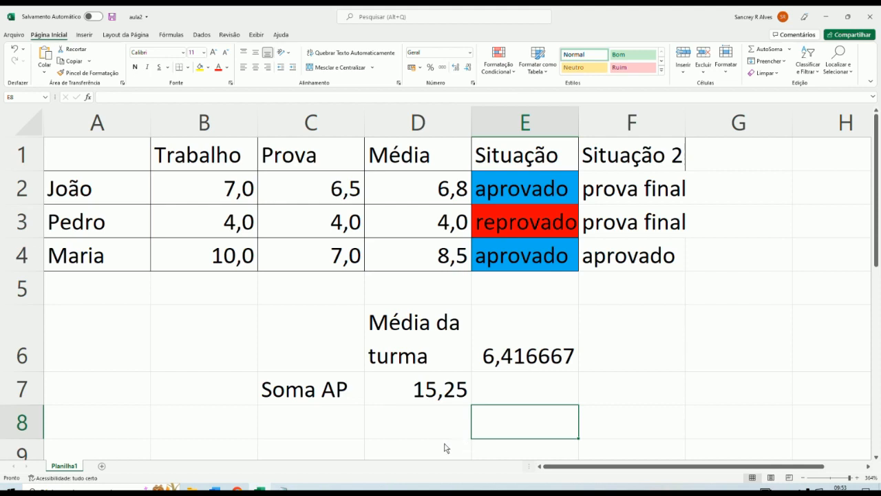
Step: Switch to Notepad and write the example cont.se(e2:e4;"aprovado") on the second line
click(283, 489)
click(287, 70)
key(Return)
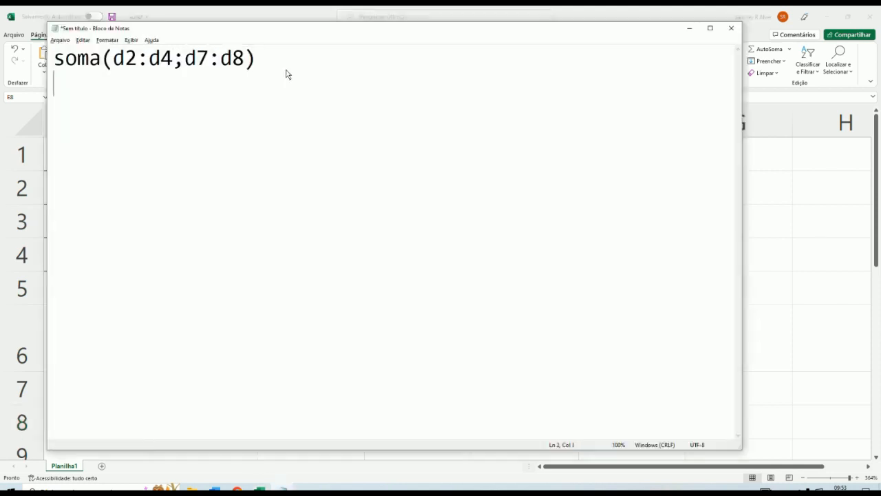
text(cont.se)
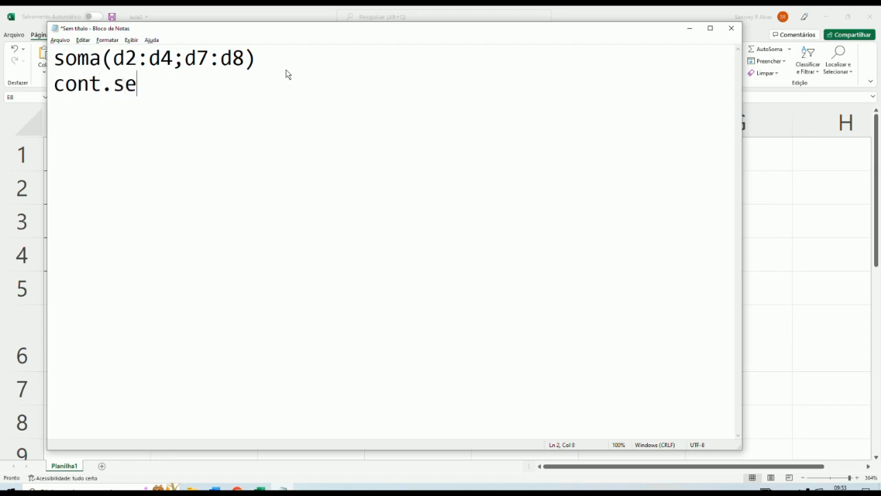
text((d)
key(BackSpace)
text(e2:d)
key(BackSpace)
text(e4;)
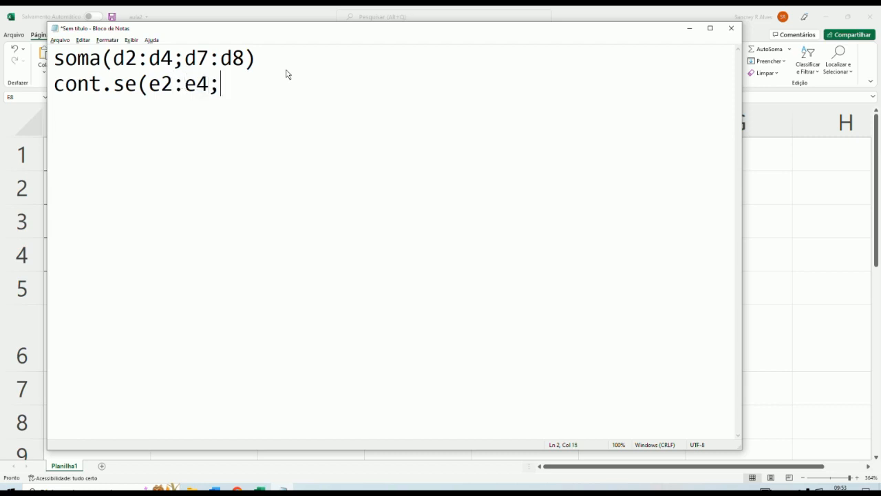
text("aprva)
key(BackSpace)
key(BackSpace)
text(ovado"))
Step: Compare the cont.se example with the Situação column in Excel, then highlight its "aprovado" criterion and the whole expression in Notepad
key(alt+Tab)
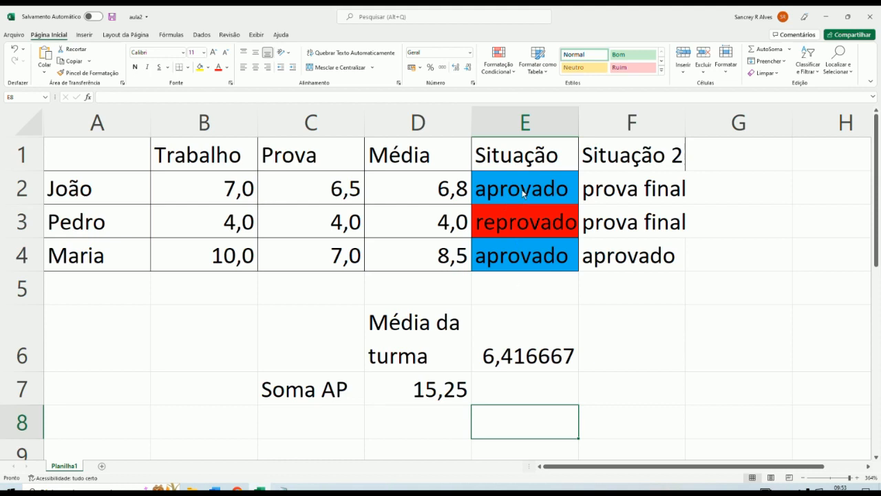
key(alt+Tab)
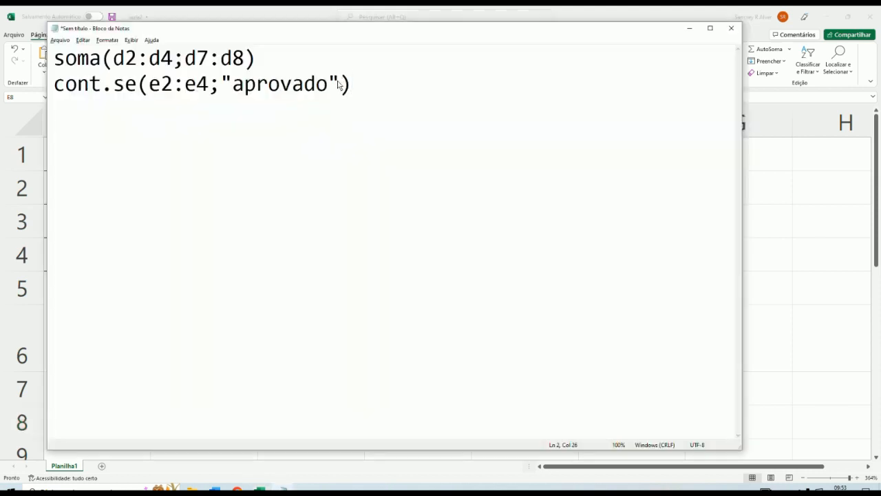
click(339, 84)
drag(339, 84, 220, 85)
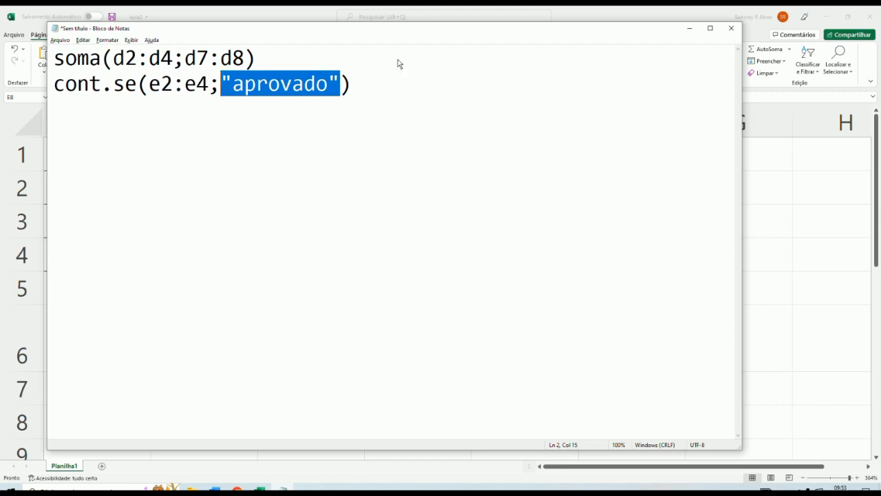
click(383, 82)
drag(383, 81, 34, 91)
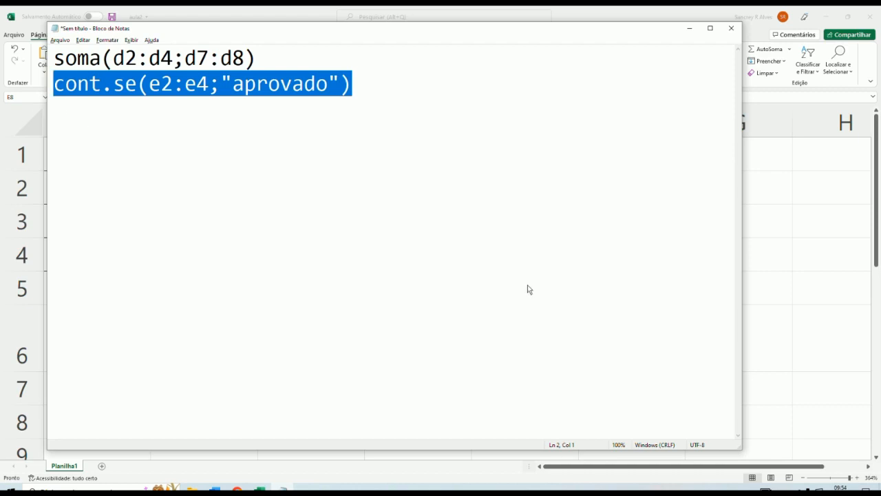
Step: Switch to Excel and label cell C8 as No. AP
key(alt+Tab)
click(290, 417)
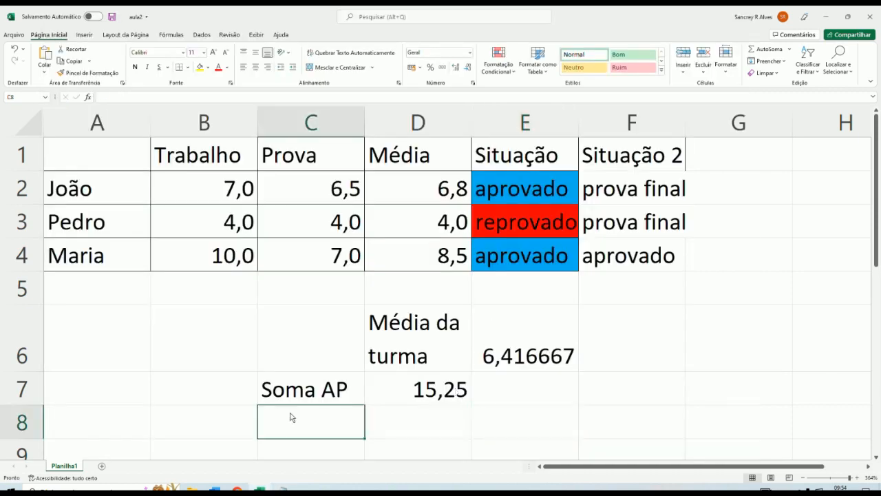
text(No)
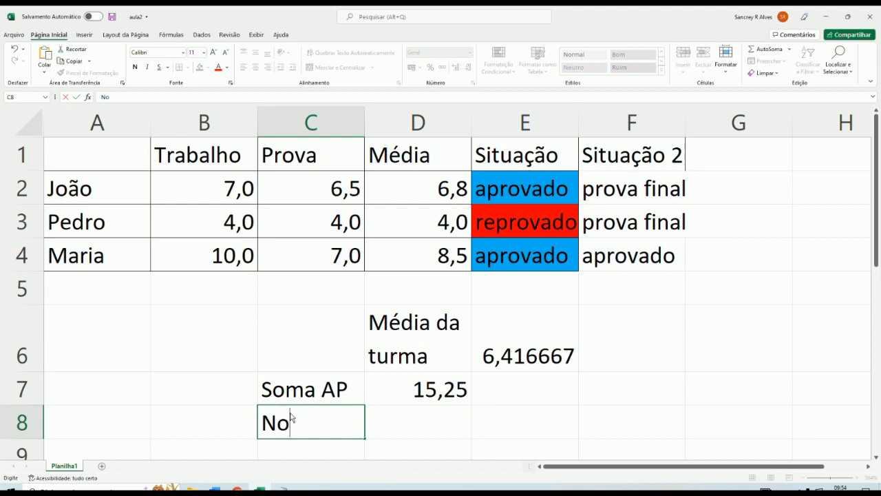
text(. AP)
click(464, 432)
Step: Transfer the text cont.se(e2:e4;"aprovado") from Notepad into cell D8
key(alt+Tab)
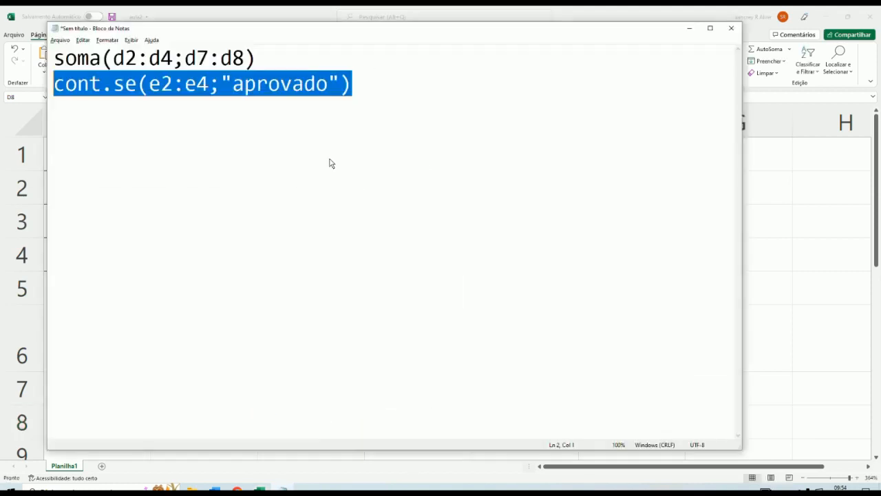
key(super)
key(super)
click(757, 107)
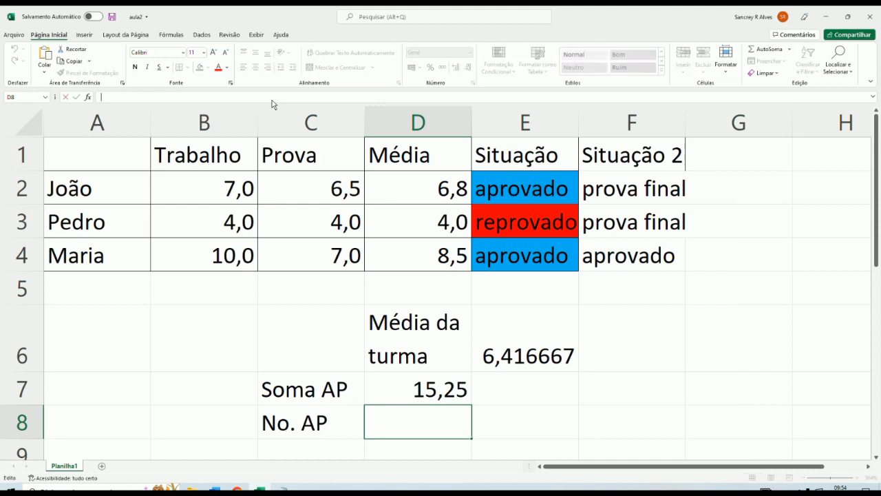
text(cont.se(e2:e4;"aprovado"))
key(Return)
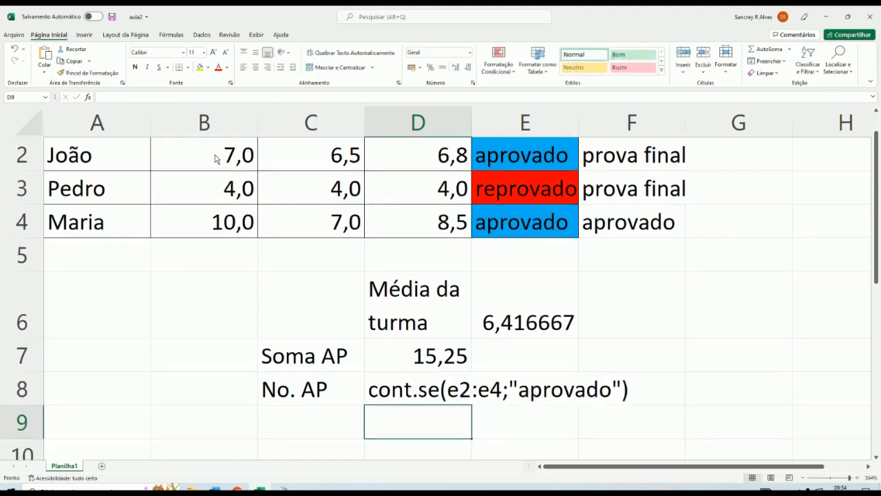
Step: Add an equals sign in front of the cont.se text in D8
click(424, 400)
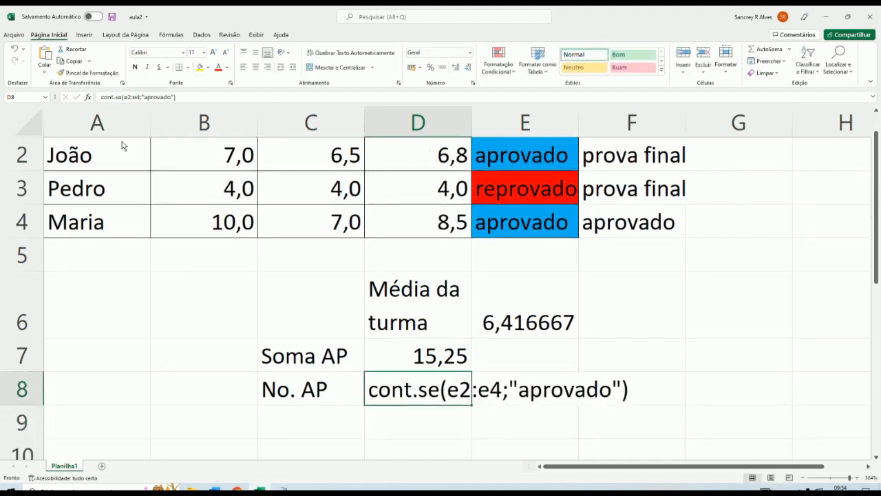
click(102, 97)
text(=)
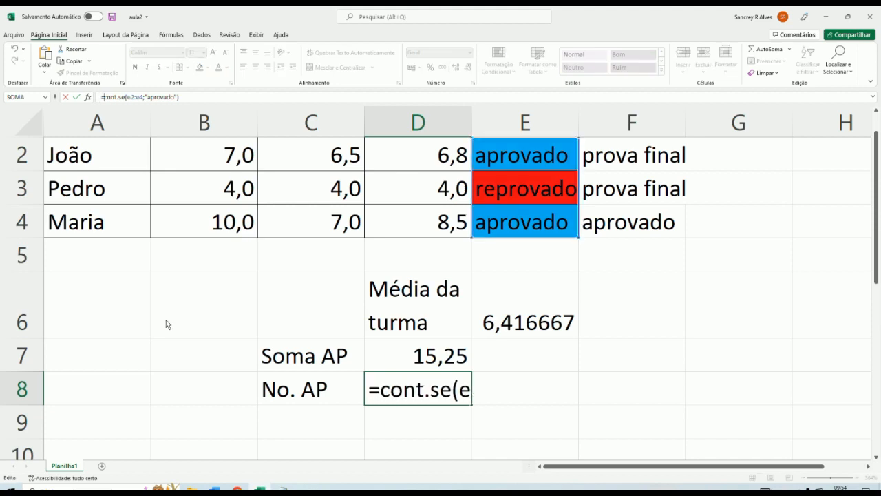
Step: Switch to Notepad and prefix both the cont.se and soma examples with an equals sign
key(alt+Tab)
click(59, 97)
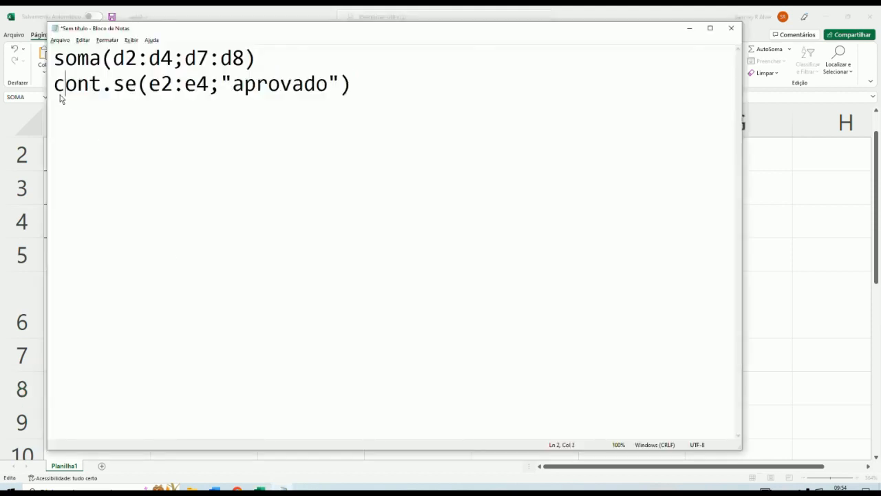
text(=)
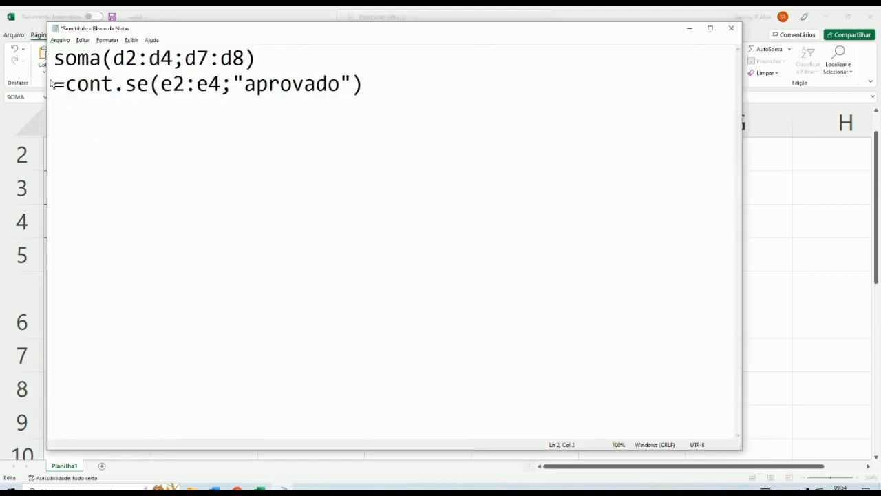
click(53, 66)
text(=)
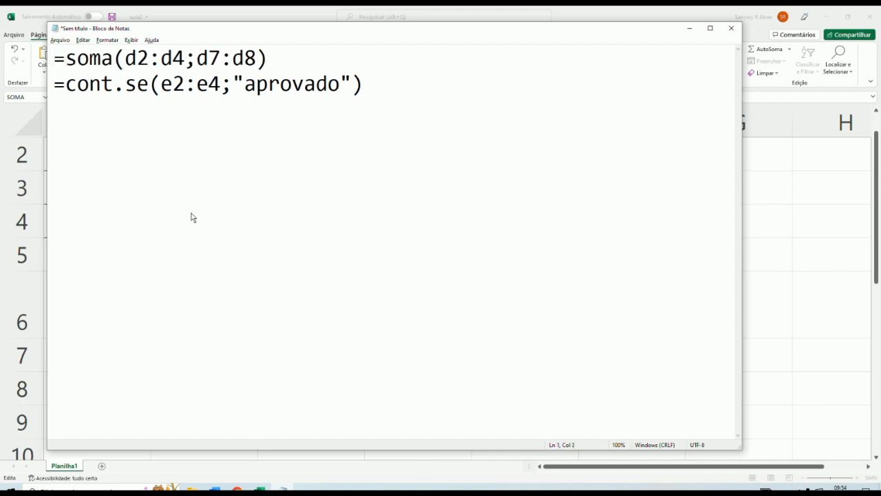
Step: Return to Excel, commit the formula =cont.se(e2:e4;"aprovado") in D8 and check it
key(alt+Tab)
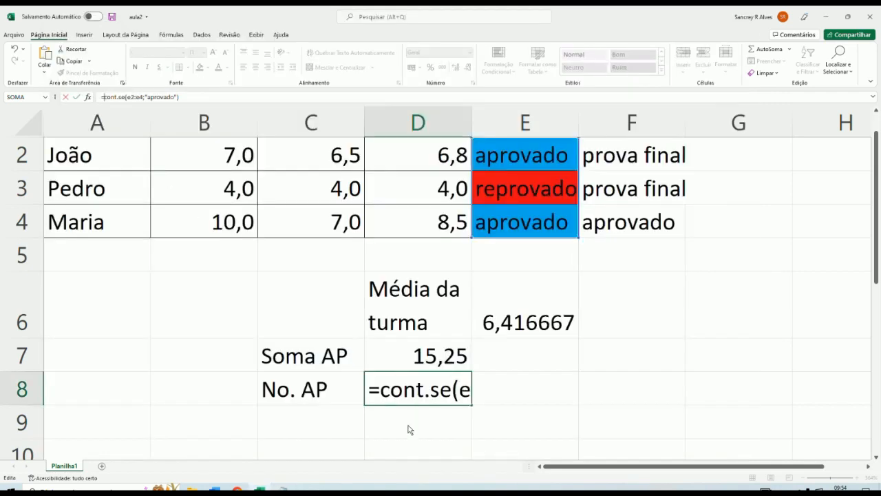
key(Return)
click(447, 404)
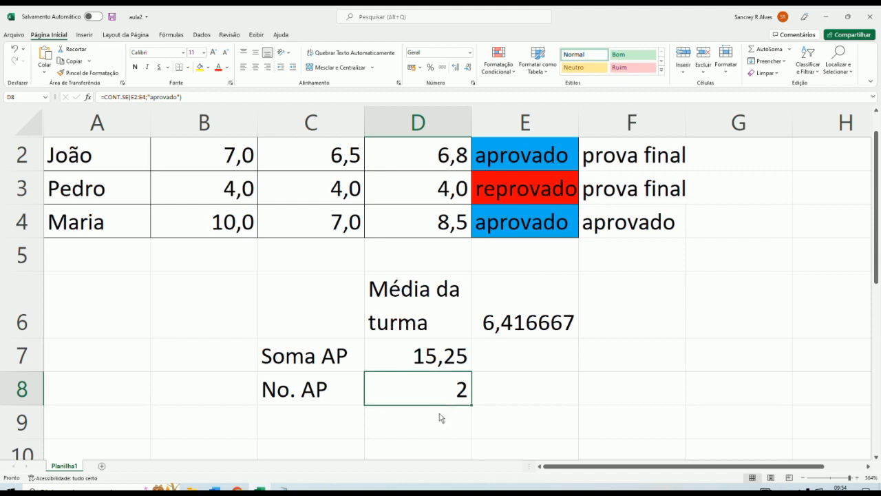
Step: Label cell F6 as Média dos Aprovados
scroll(438, 422, down, 2)
scroll(387, 364, up, 3)
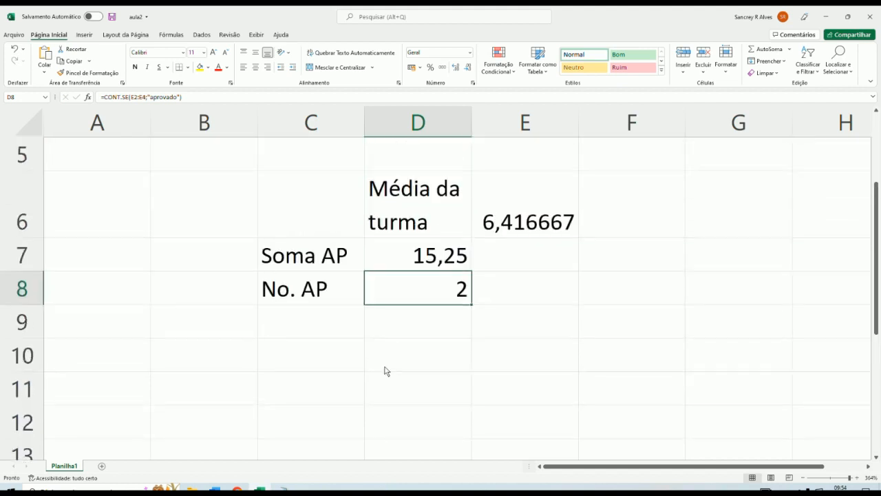
click(630, 359)
text(Mé)
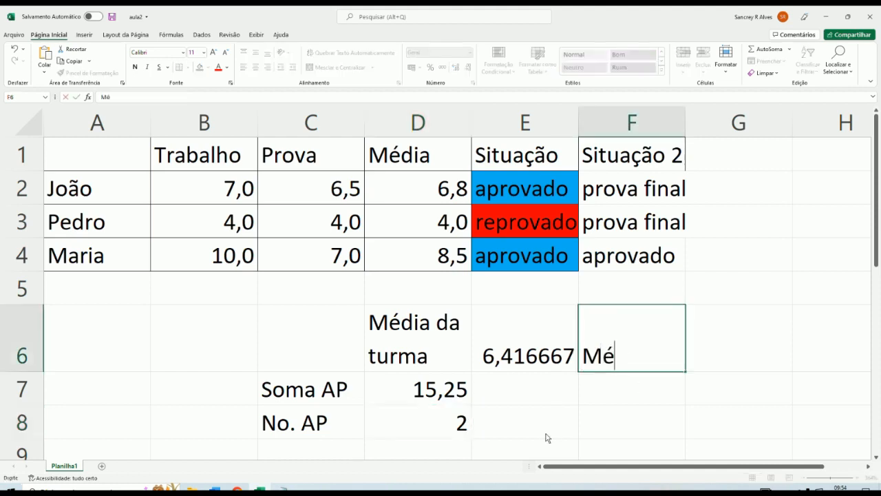
text(dia dos)
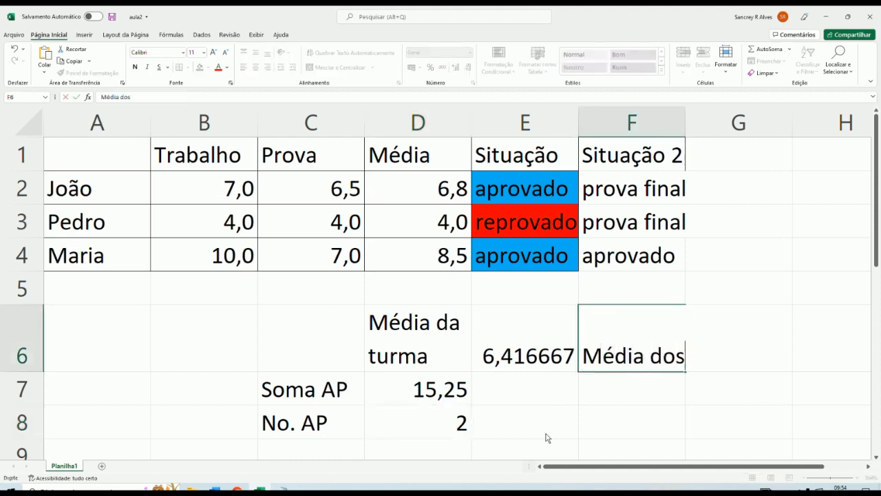
key(Return)
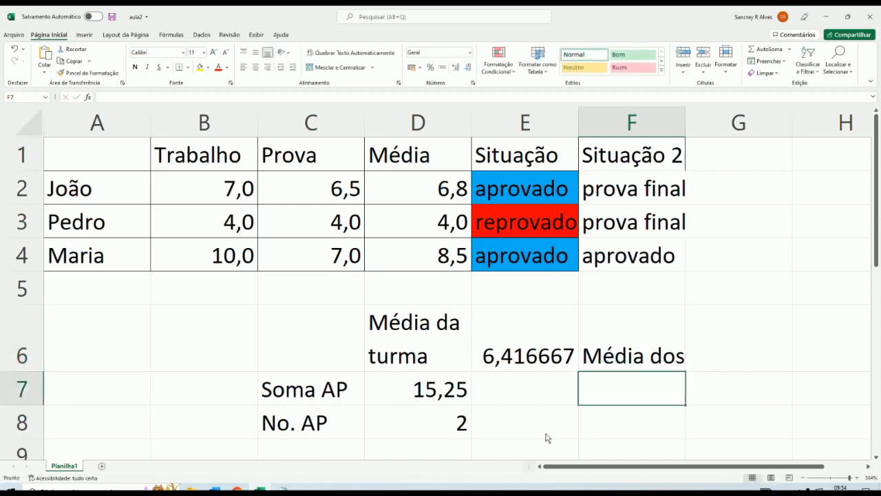
key(Up)
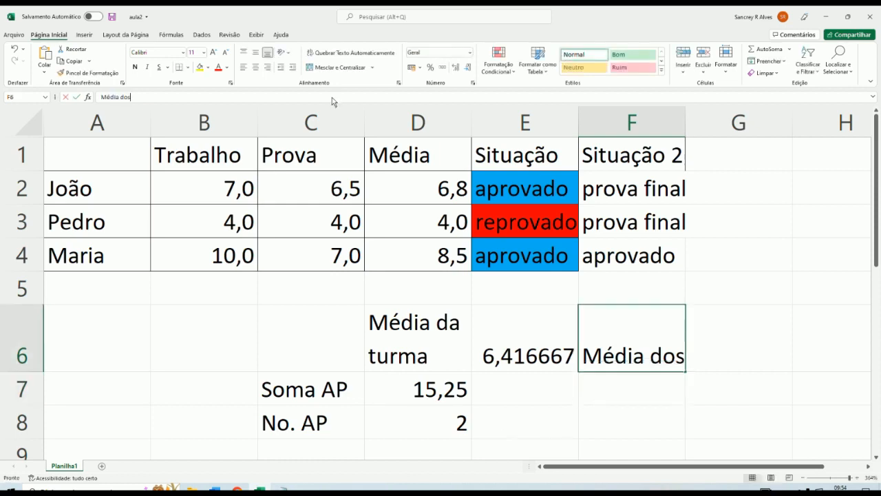
key(F2)
text(Aprov)
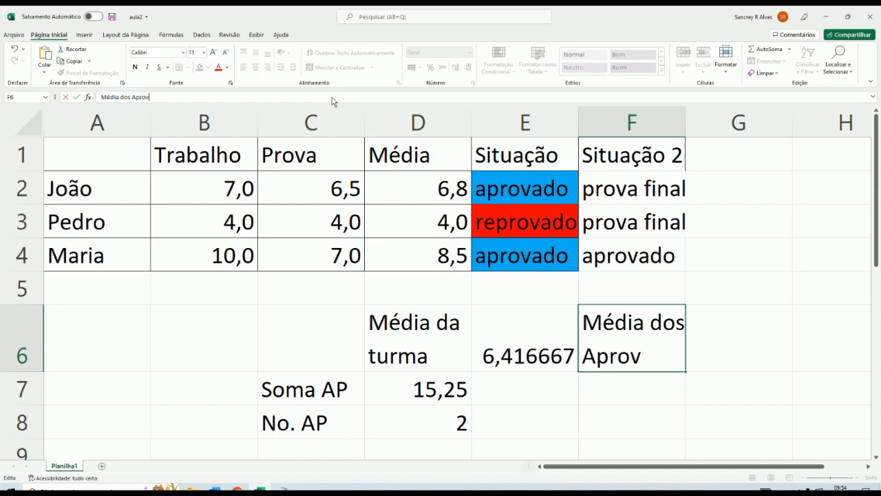
text(ados)
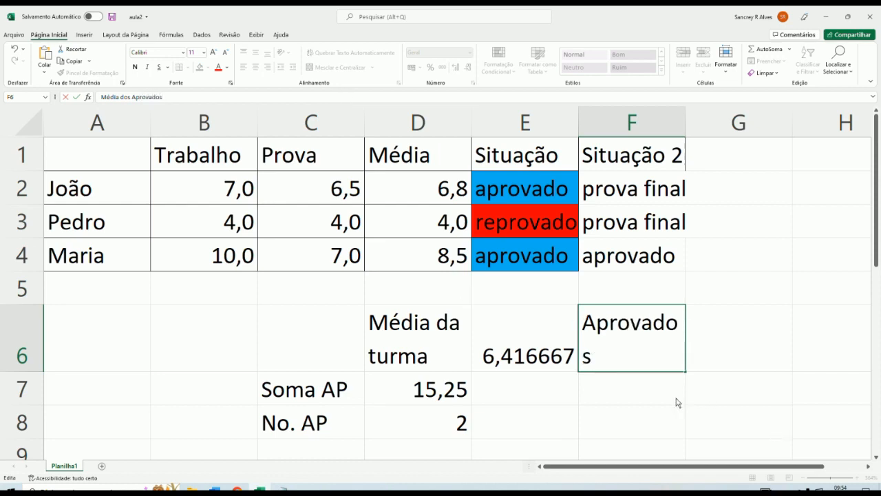
key(Return)
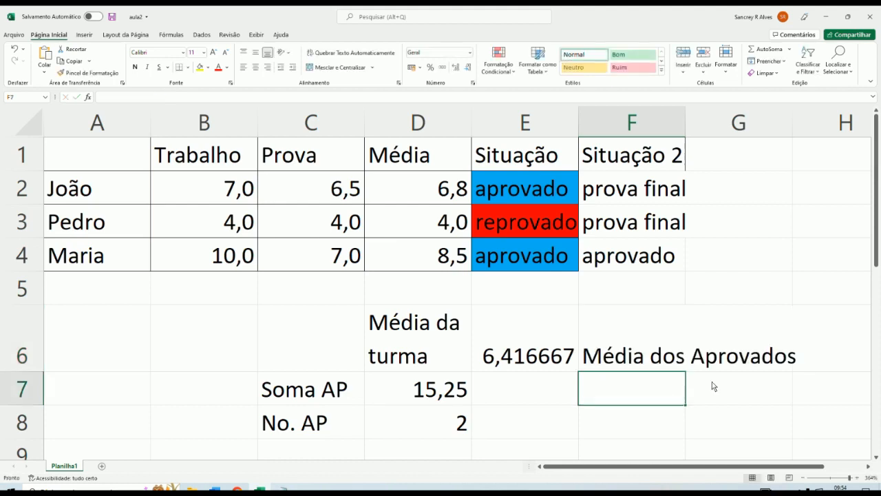
Step: Turn on automatic text wrapping for the Média dos Aprovados label in F6 through the cell alignment format
click(668, 337)
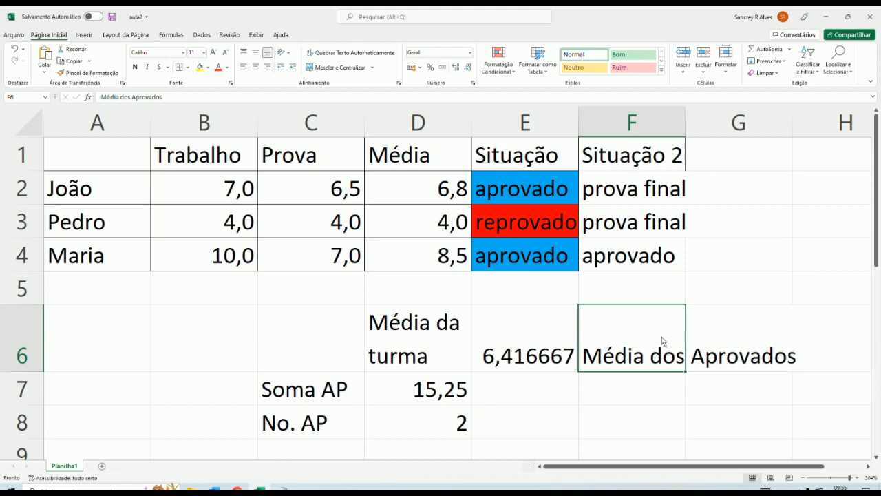
click(631, 416)
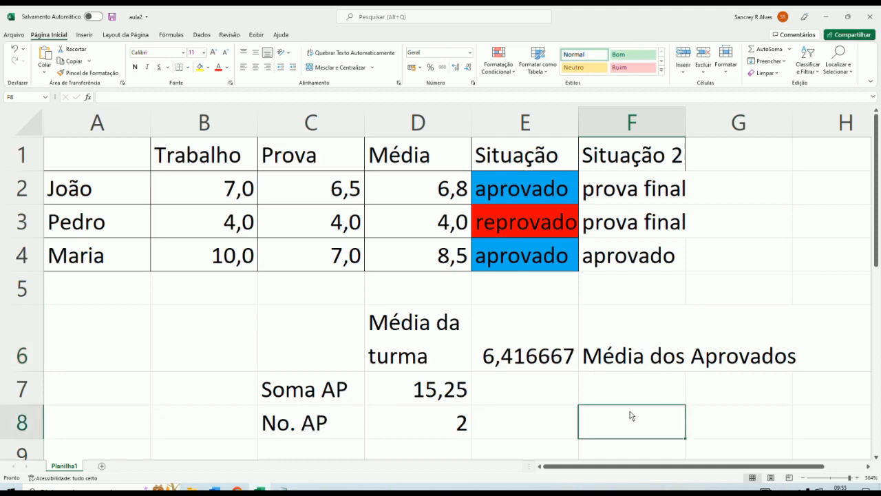
click(614, 344)
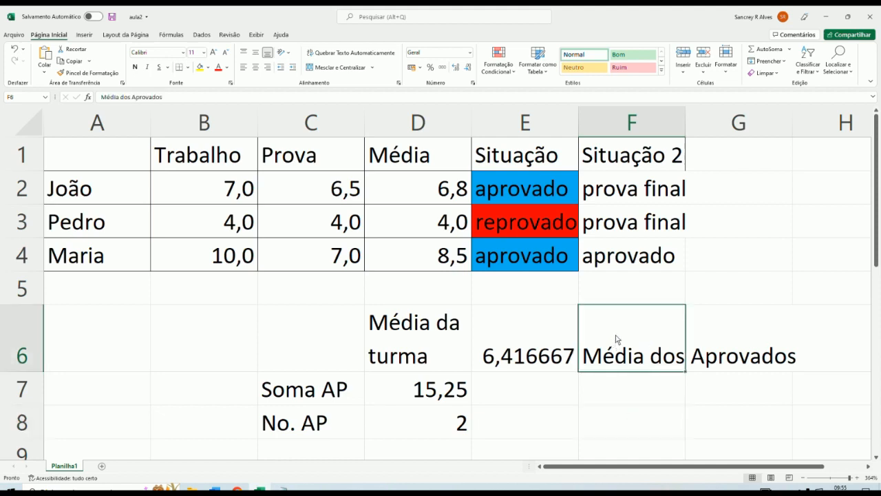
right_click(616, 339)
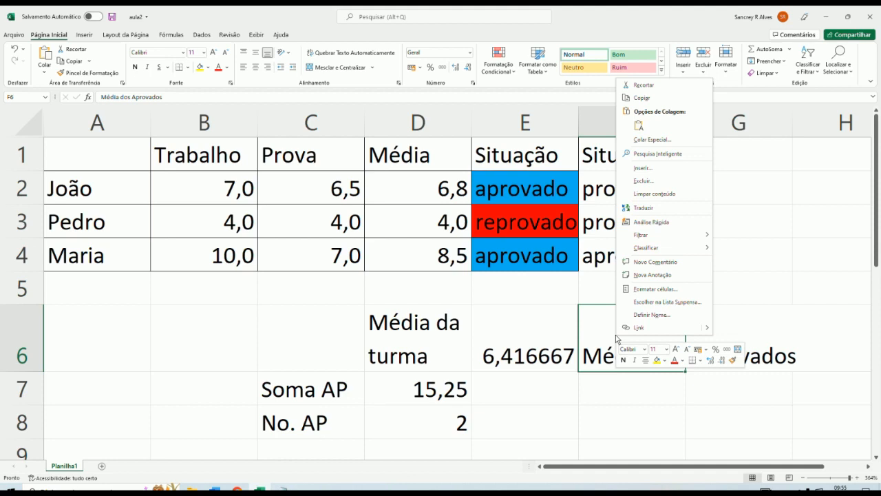
click(655, 289)
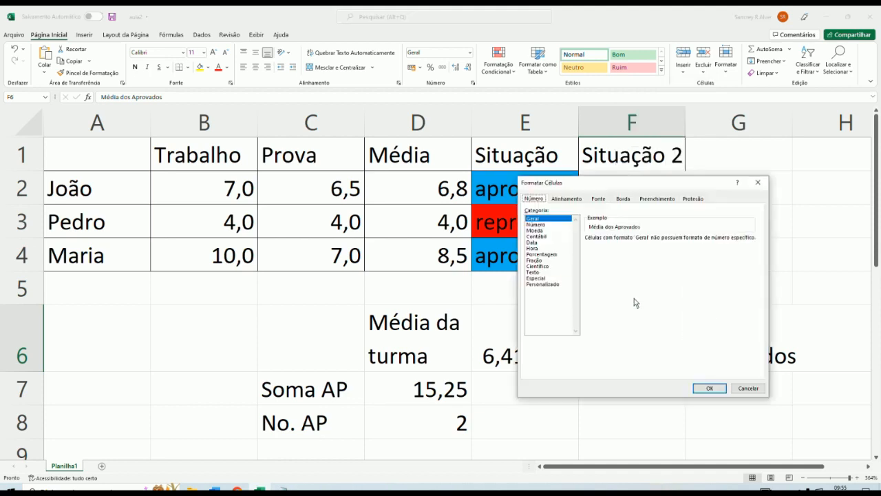
click(561, 201)
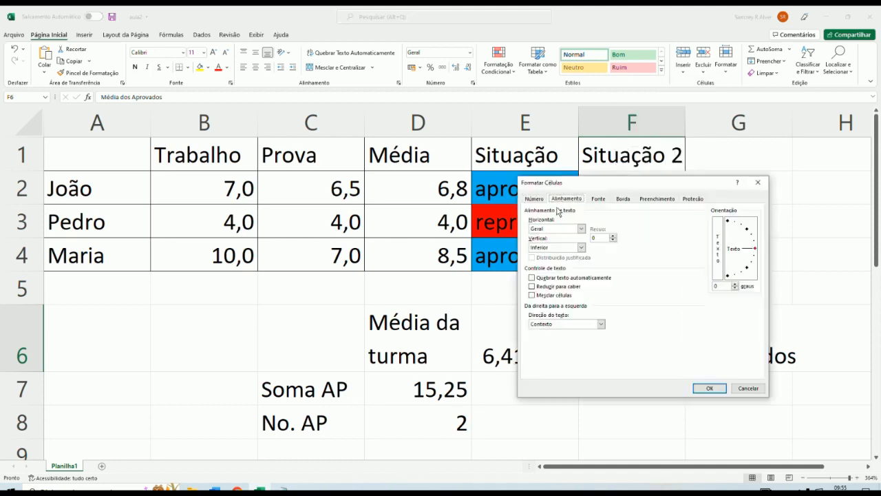
click(554, 279)
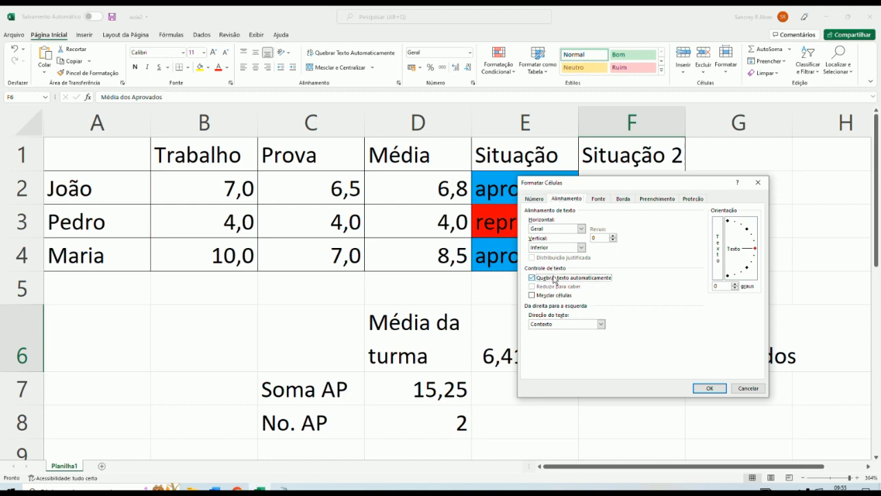
click(712, 390)
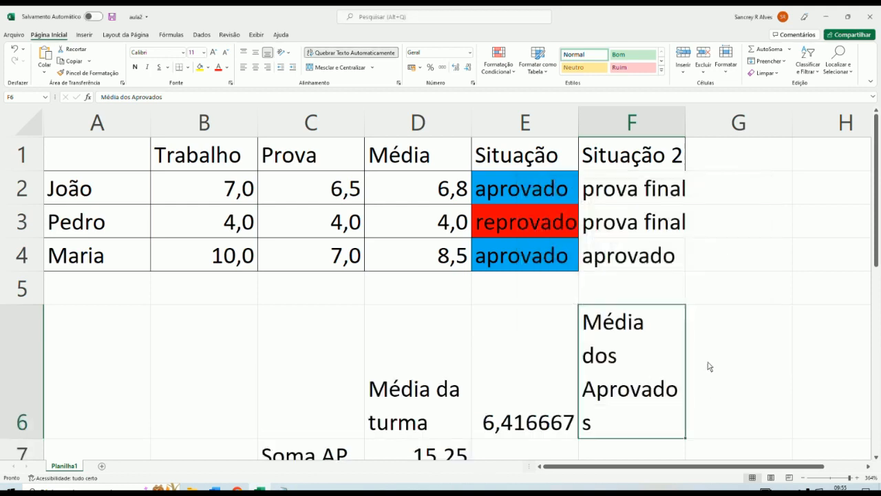
Step: Copy the formula =SOMASE(E2:E4;"aprovado";D2:D4) from cell D7
click(741, 392)
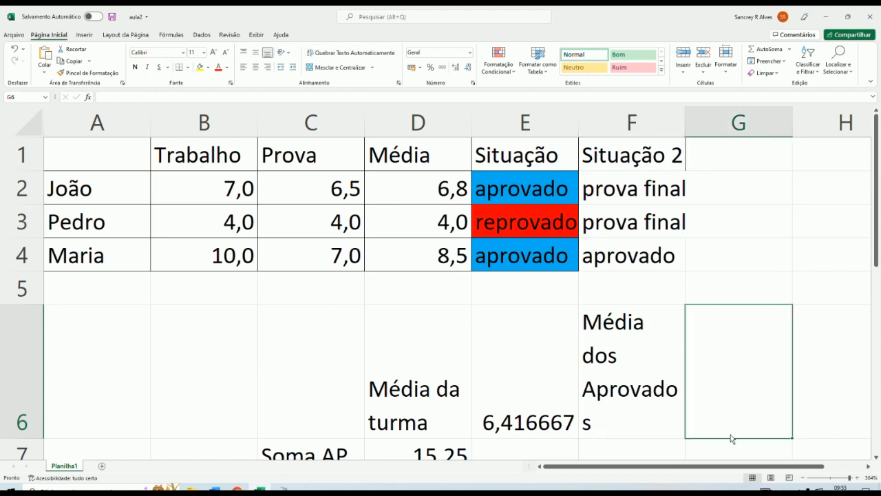
scroll(568, 432, down, 1)
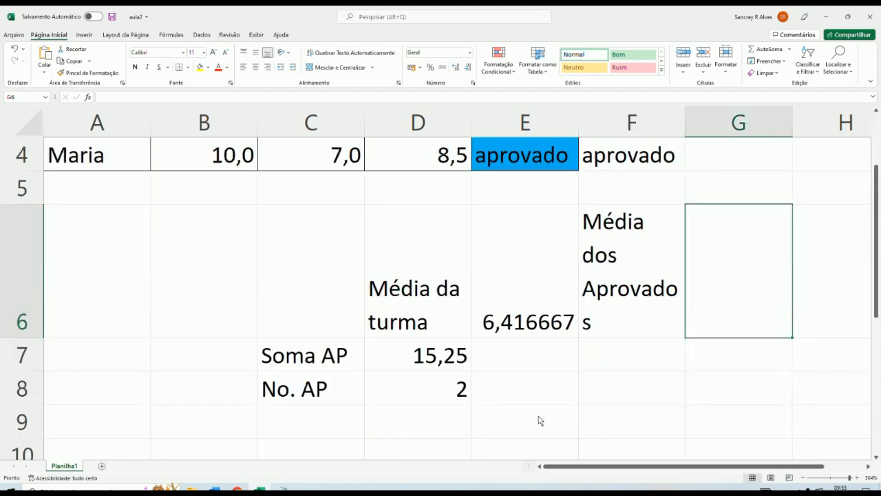
click(451, 364)
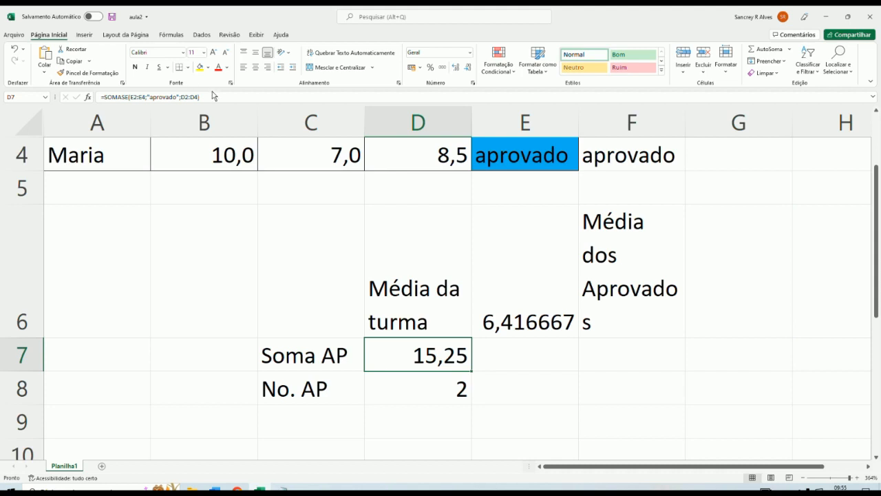
drag(207, 97, 121, 116)
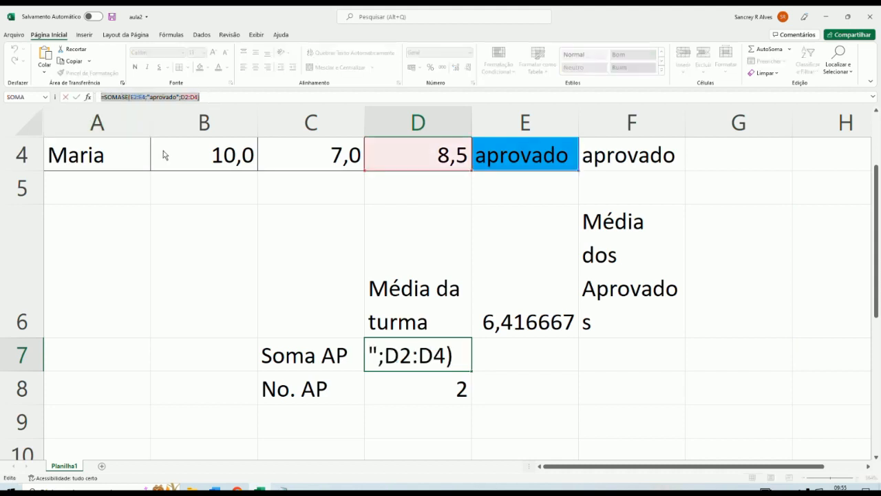
text(=)
click(736, 259)
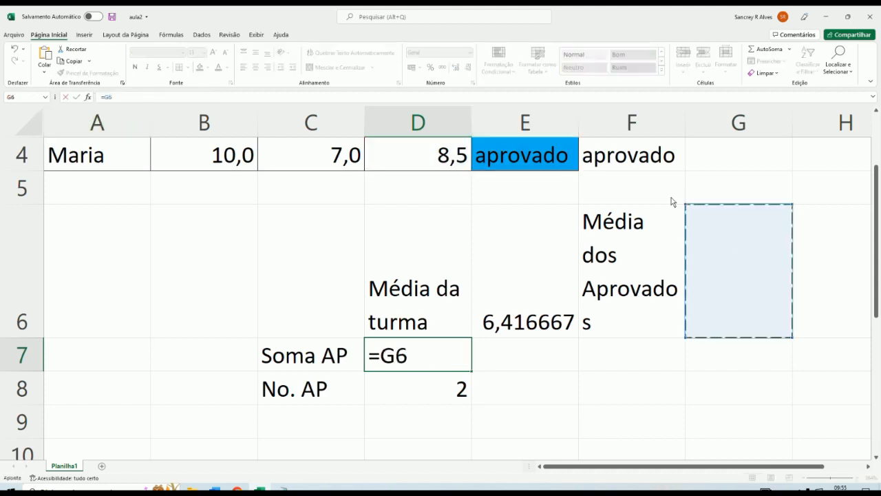
key(Escape)
Step: Paste the copied SOMASE formula into G6, beside Média dos Aprovados, and append a division operator
click(735, 241)
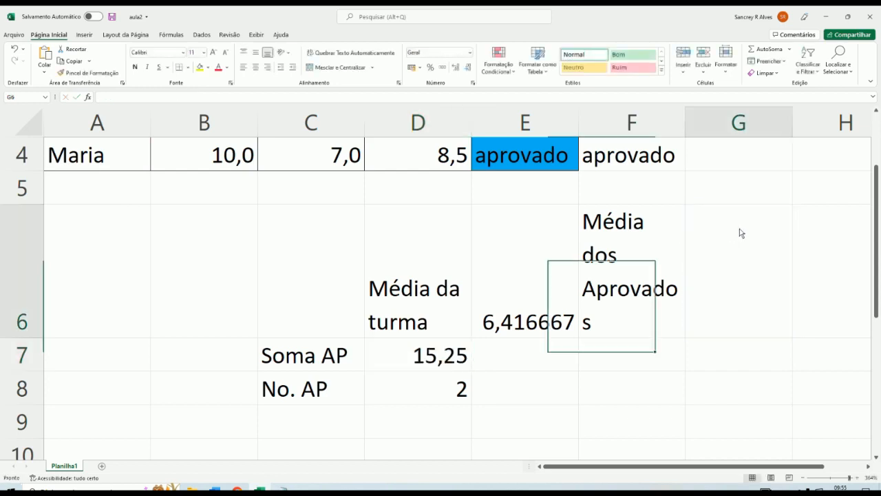
click(289, 97)
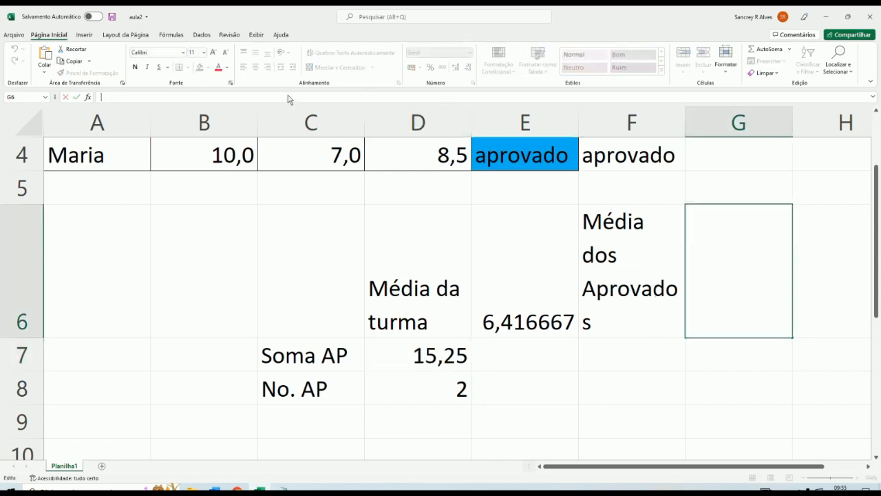
key(ctrl+v)
text(/)
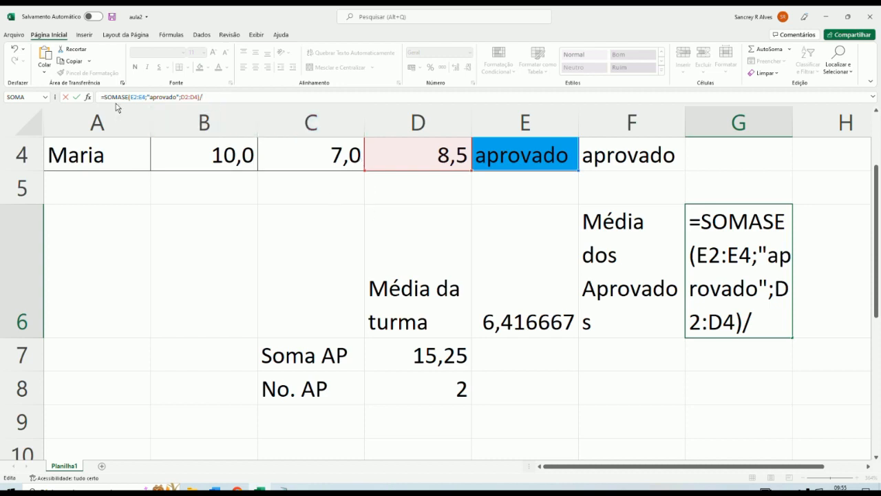
Step: Copy the cont.se expression from Notepad, paste it as the divisor of the G6 formula in Excel, and commit the formula
key(alt+Tab)
drag(363, 84, 66, 83)
key(alt+Tab)
key(ctrl+v)
key(Return)
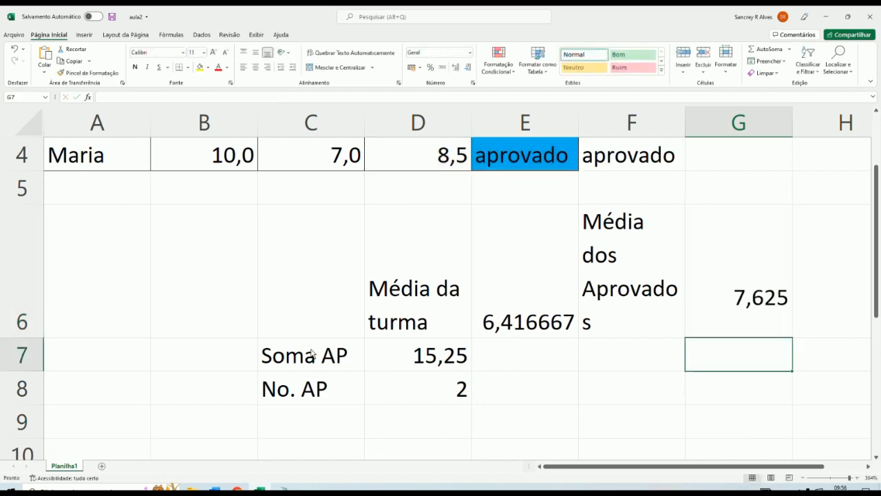
Step: Test the formulas by setting the Trabalho grade in B2 to 1 and check the averages, Soma AP and No. AP
scroll(791, 342, up, 1)
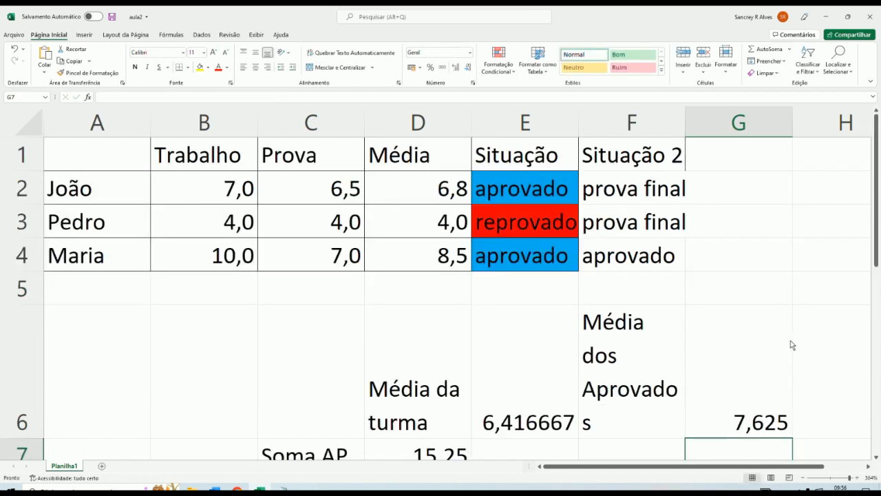
click(251, 202)
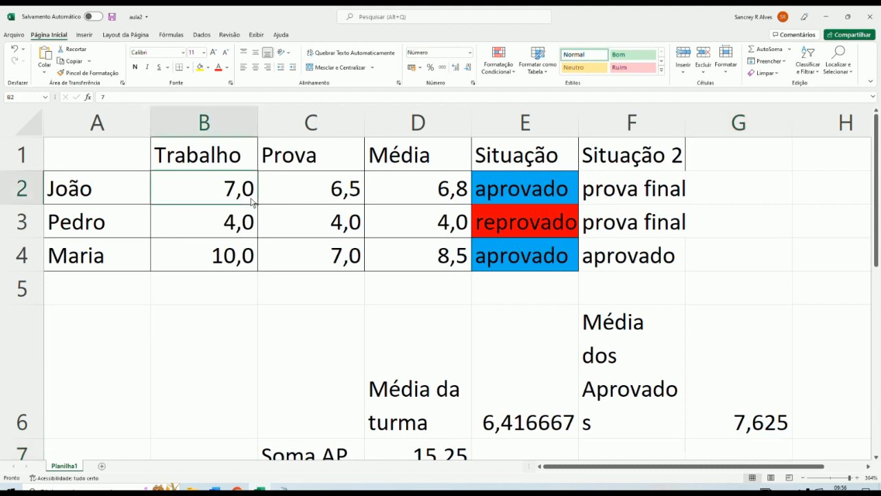
text(1)
key(Return)
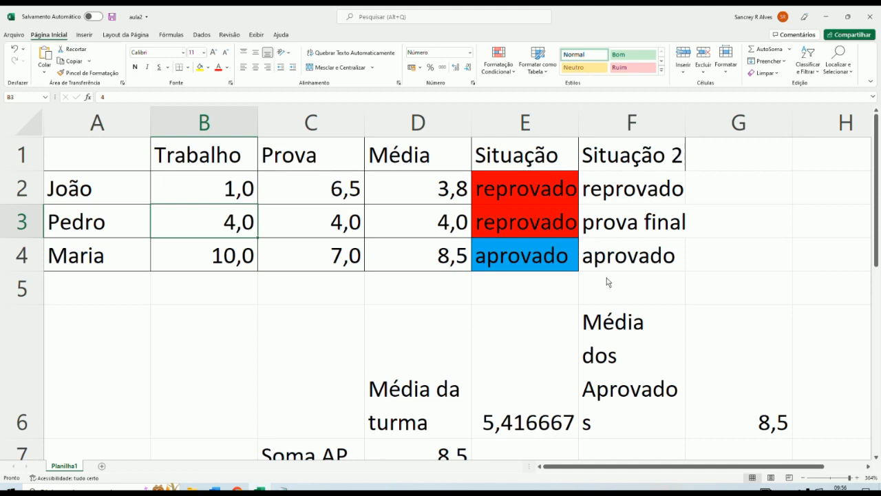
scroll(608, 293, down, 1)
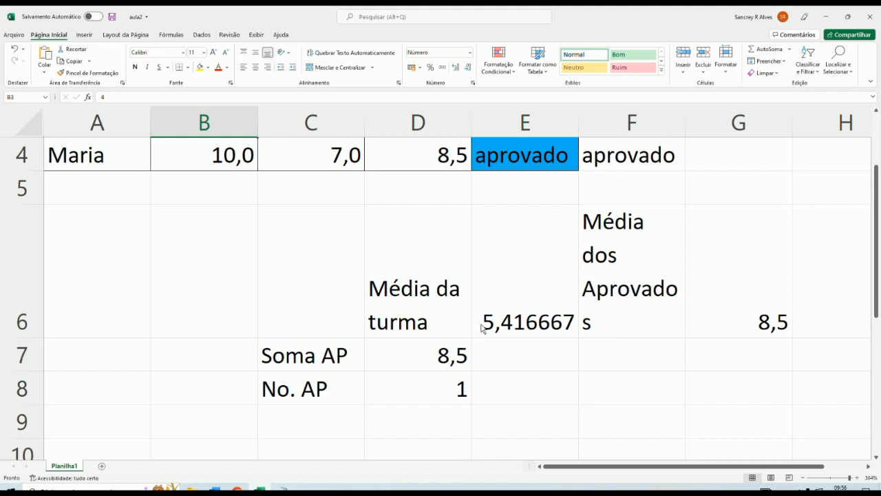
click(786, 490)
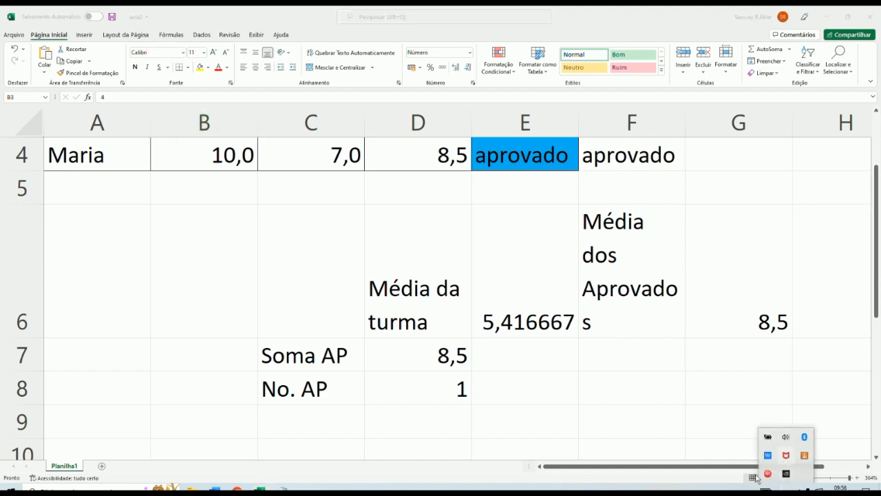
right_click(768, 473)
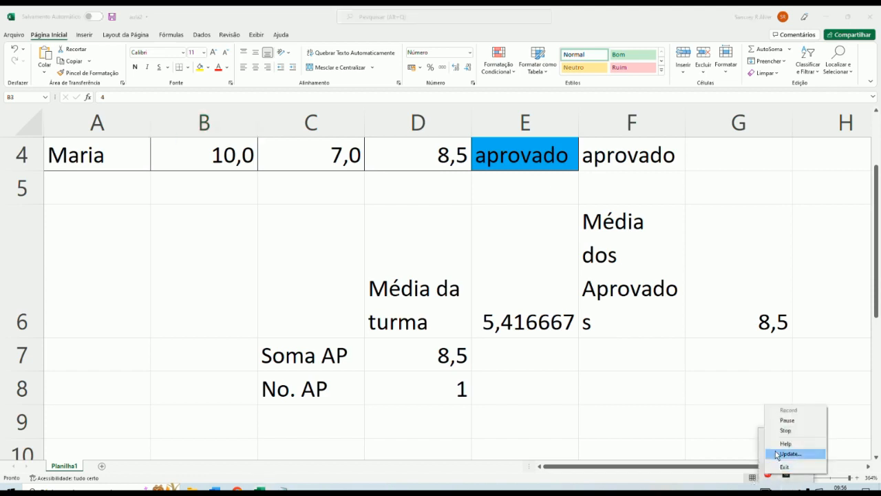